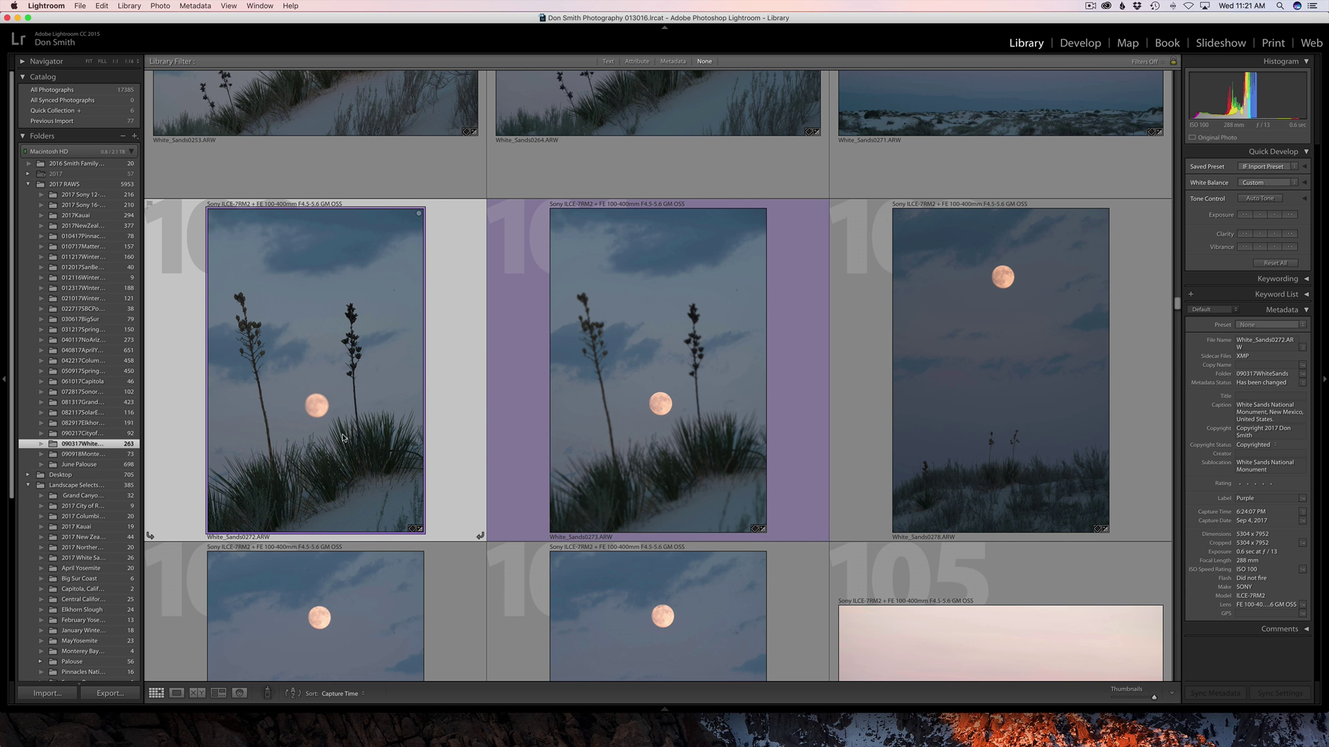
- Inspect the White_Sands0272 and White_Sands0273 photos at full size, and open both together as layers in Photoshop
double_click(342, 437)
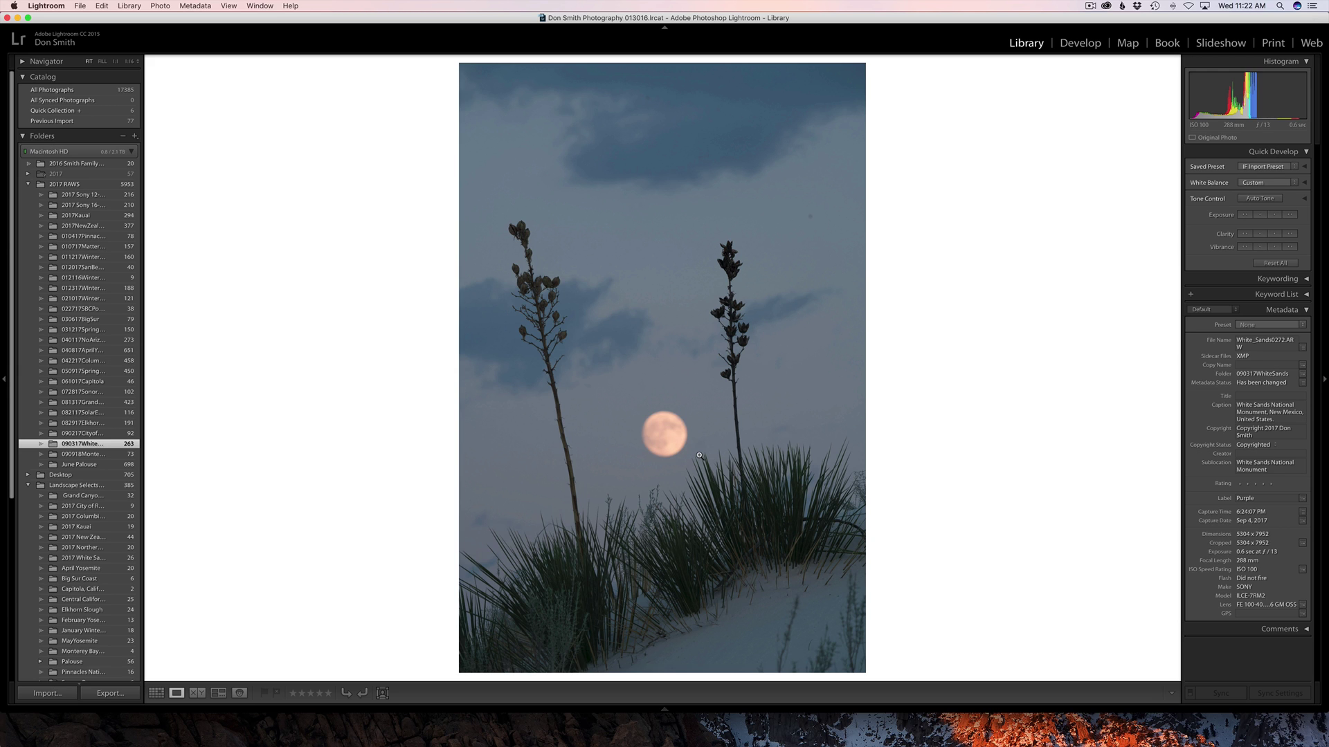
key(Right)
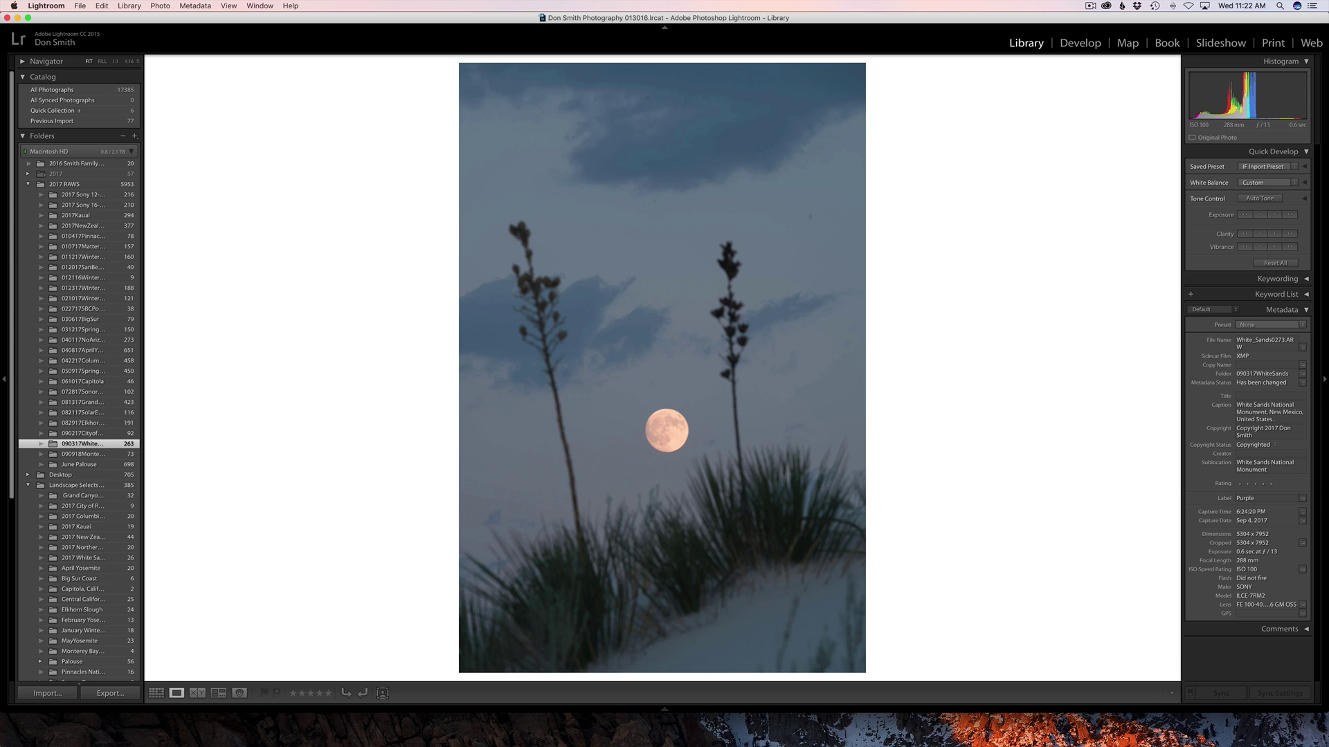
key(g)
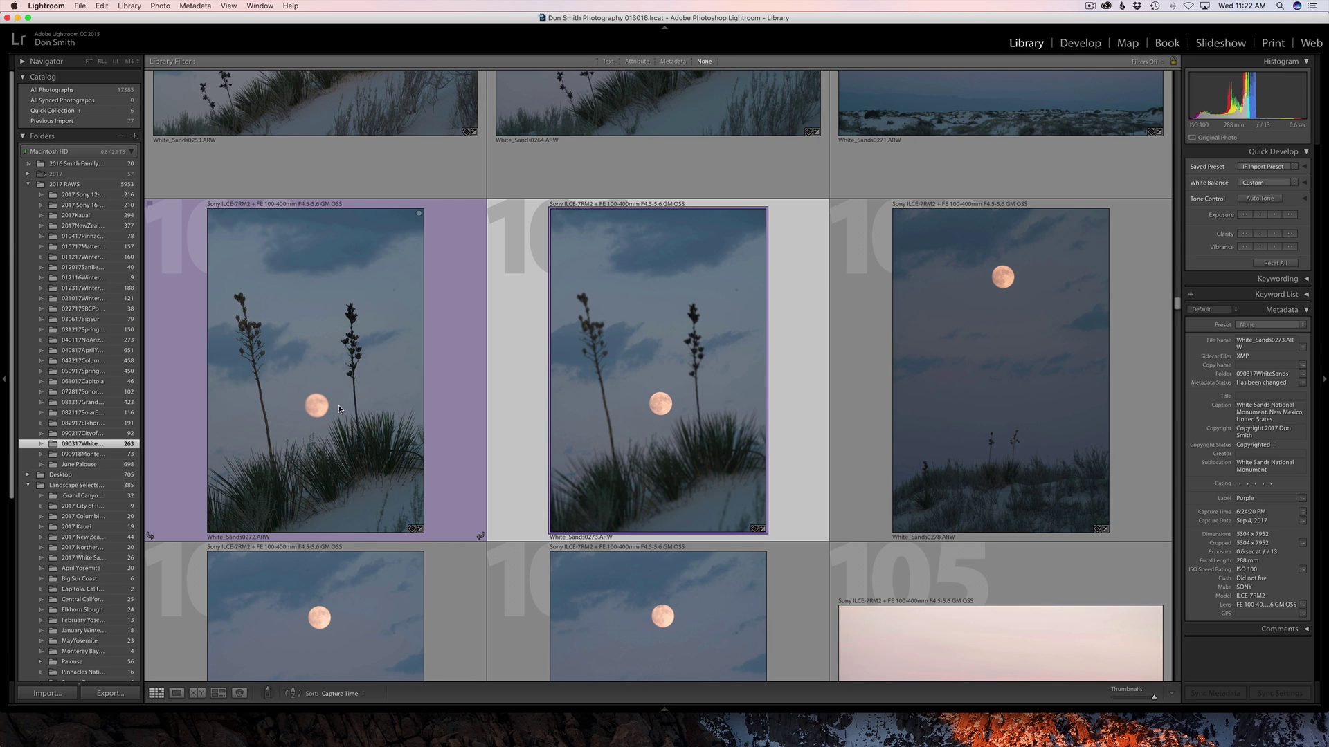
shift+click(340, 409)
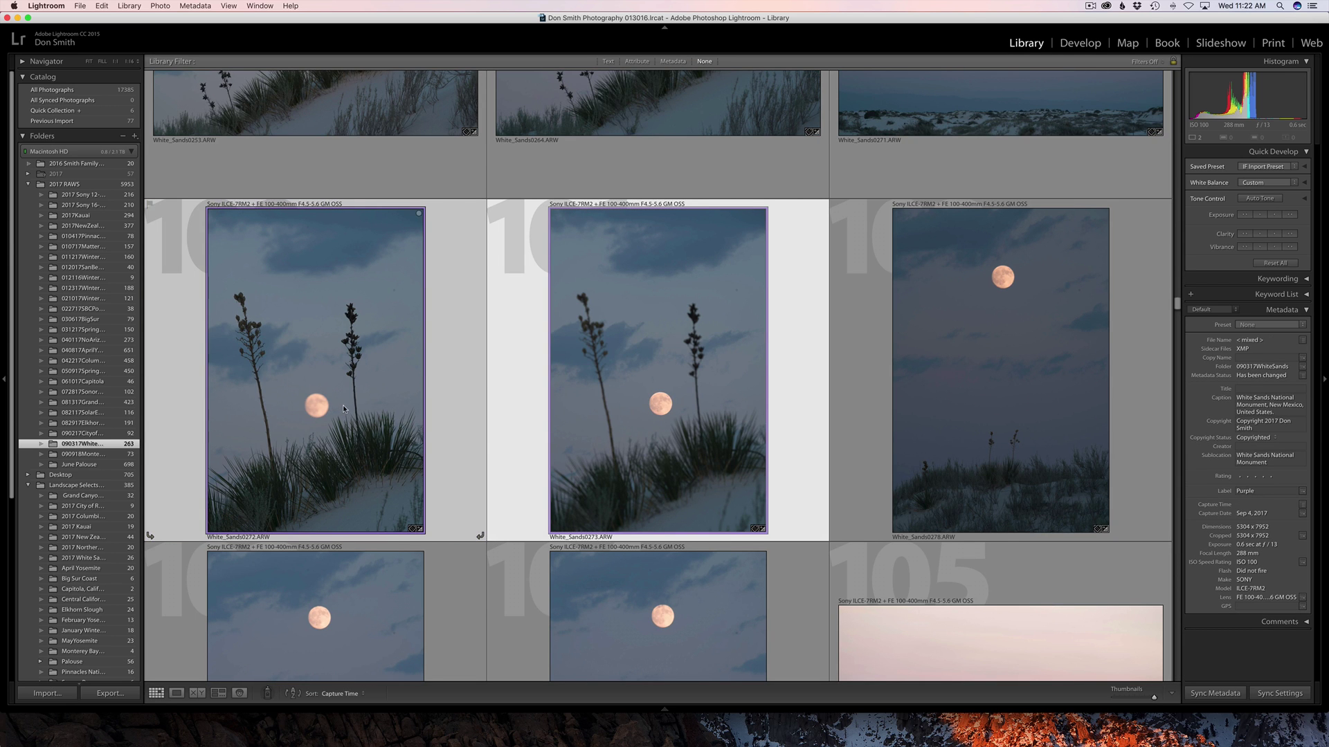
right_click(691, 400)
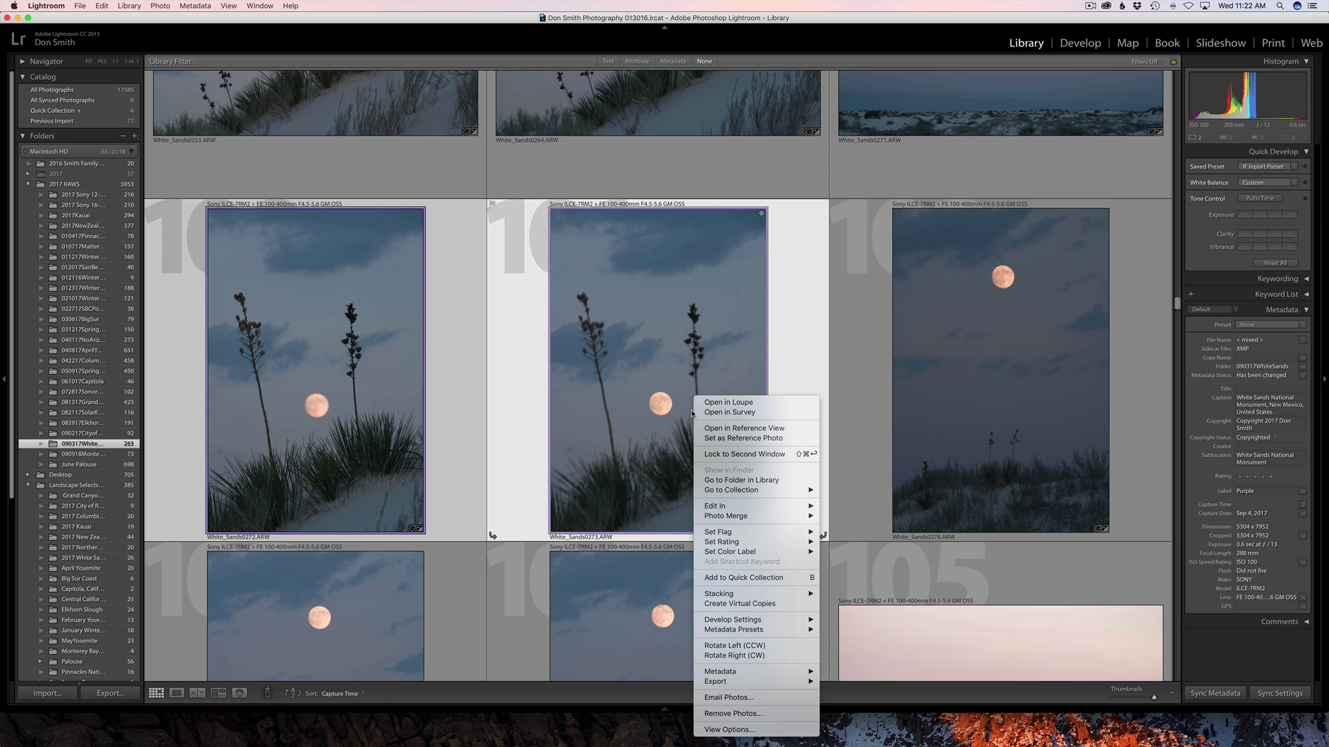
mouse_move(761, 506)
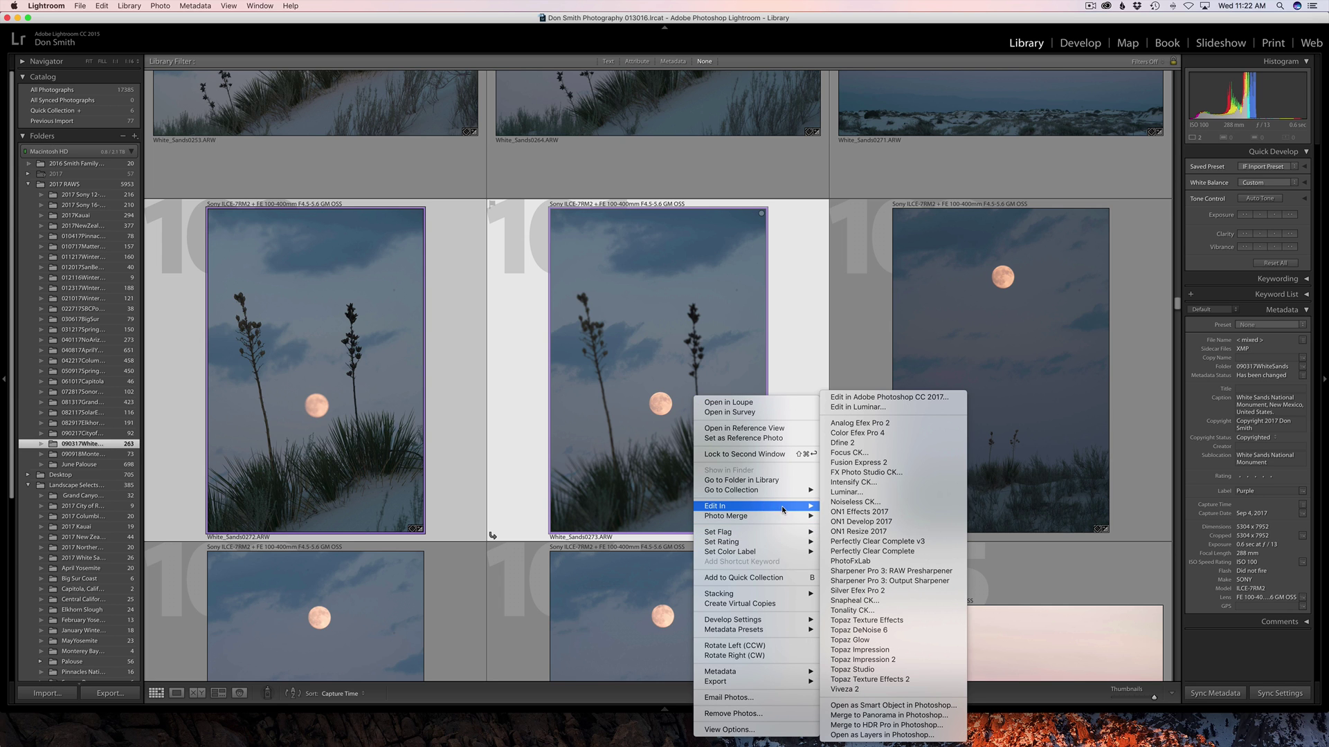
click(923, 736)
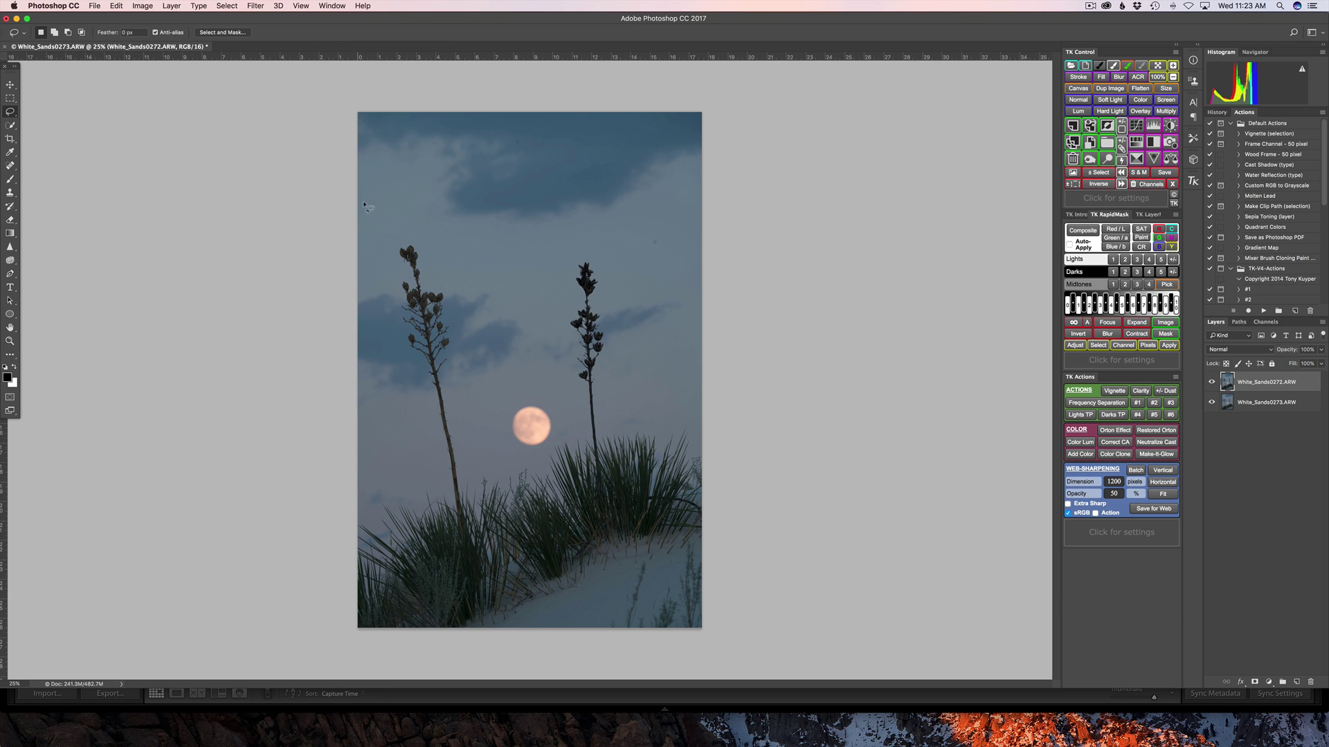
- Compare the two layers by toggling the upper one's visibility, and auto-blend both as stacked images with seamless tones and colors and content-aware fill
click(334, 6)
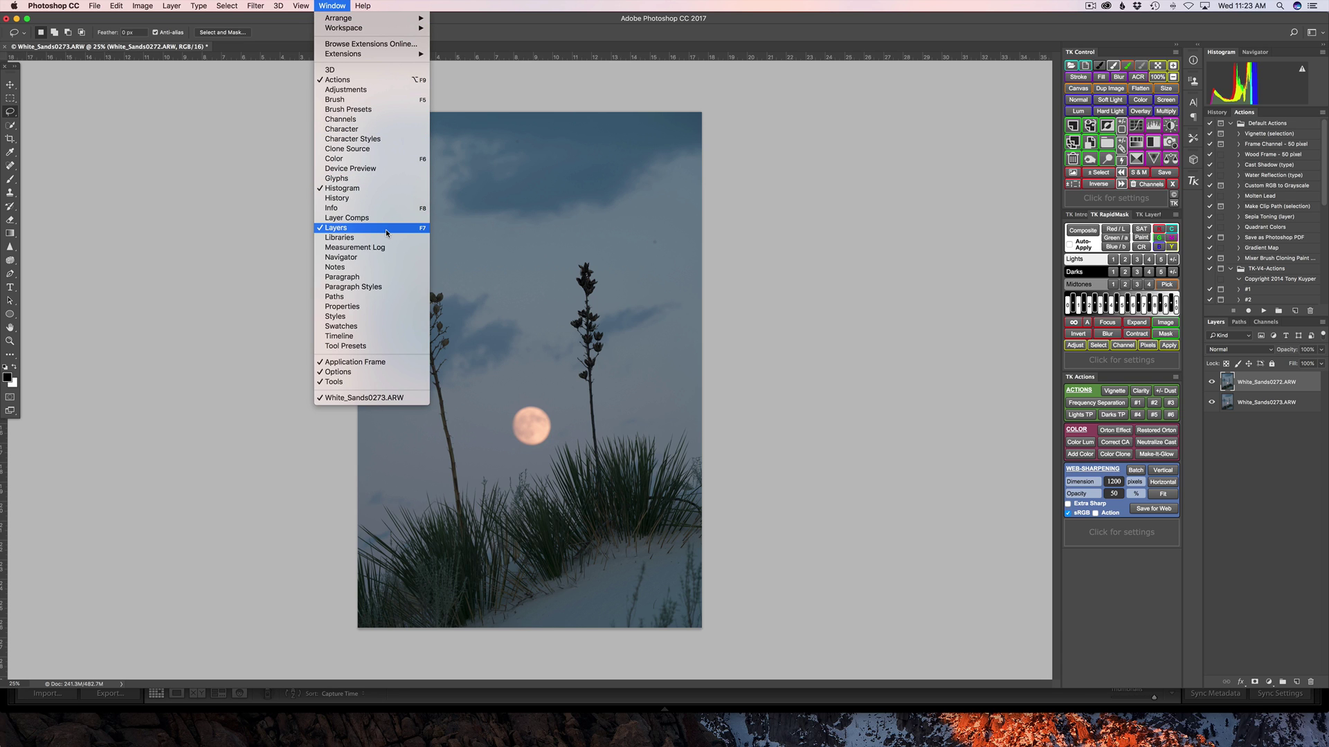
click(929, 366)
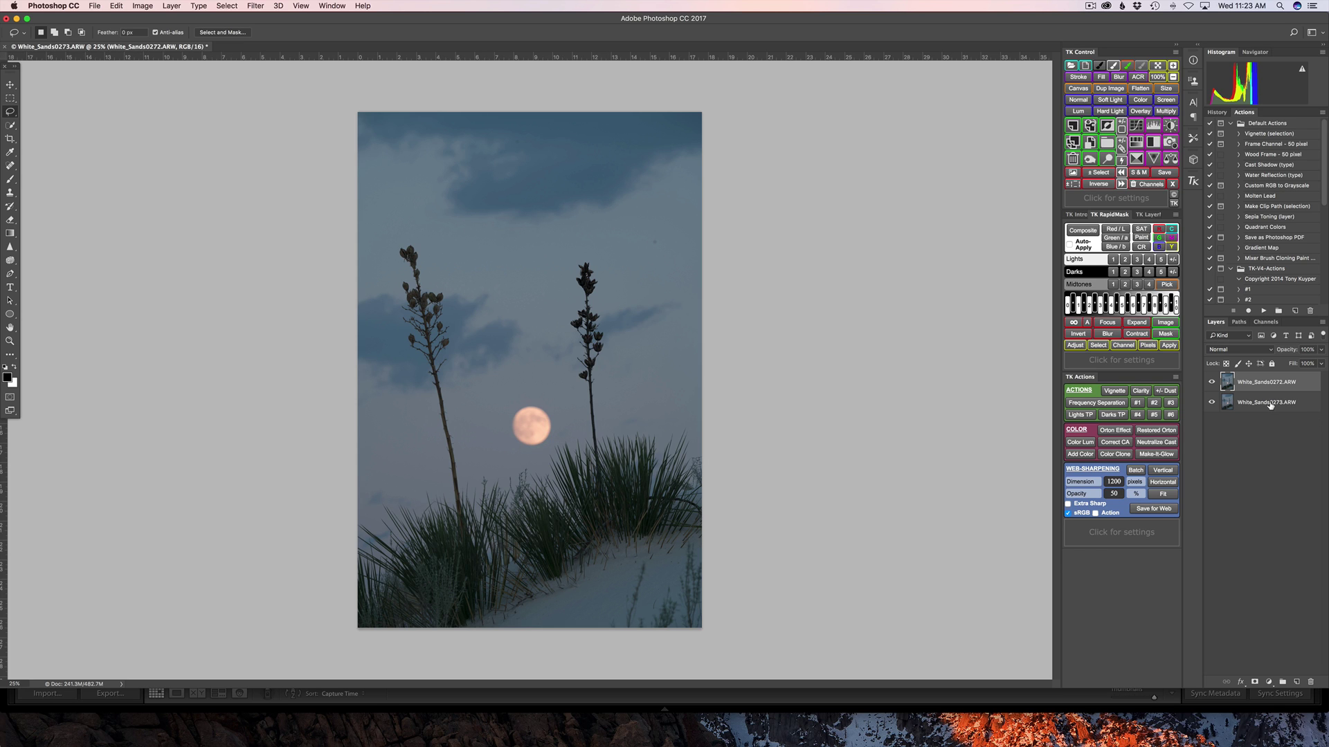
click(1212, 383)
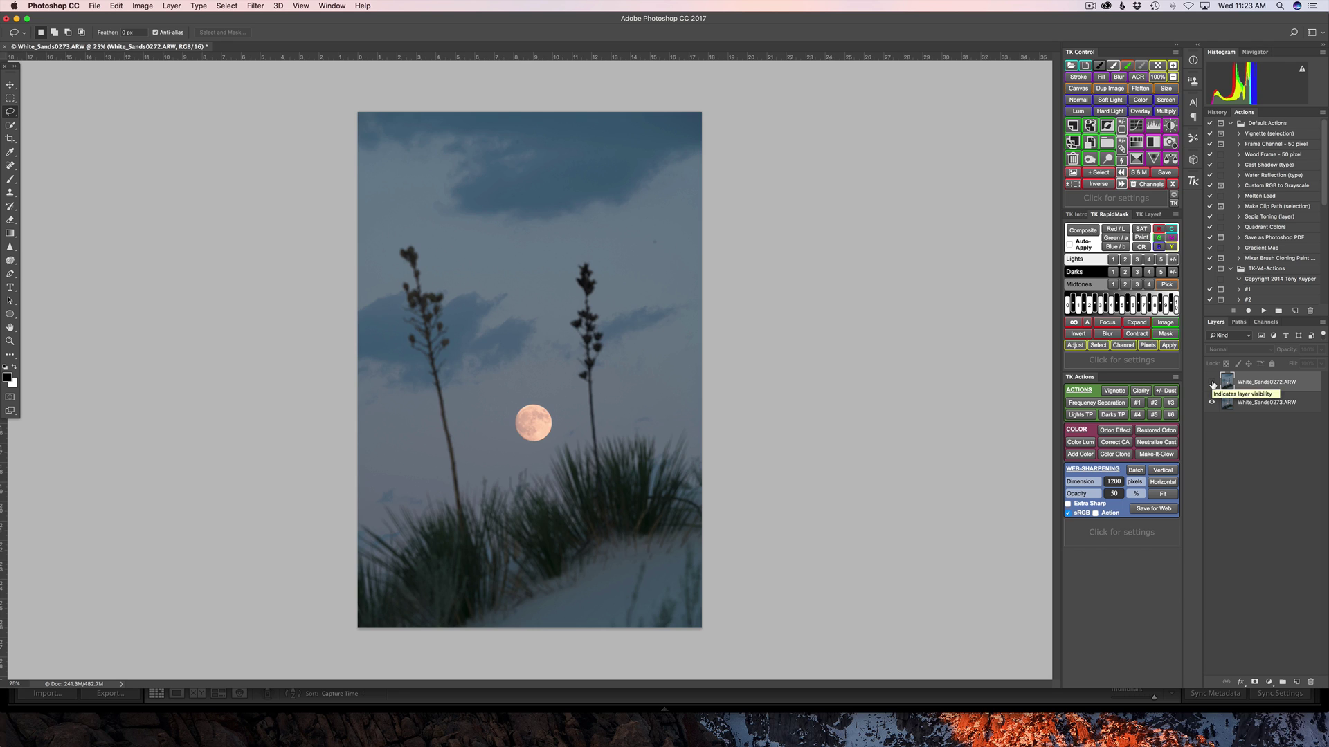
click(1212, 384)
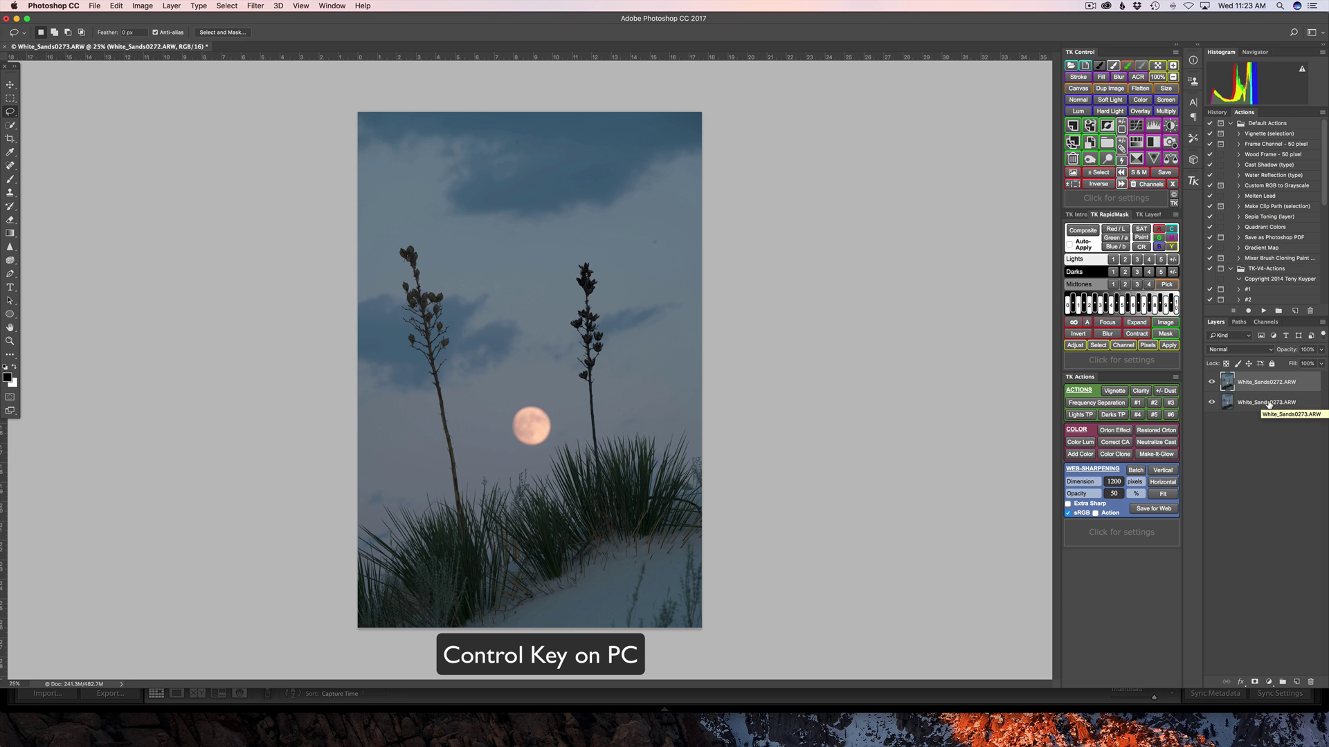
super+click(1268, 404)
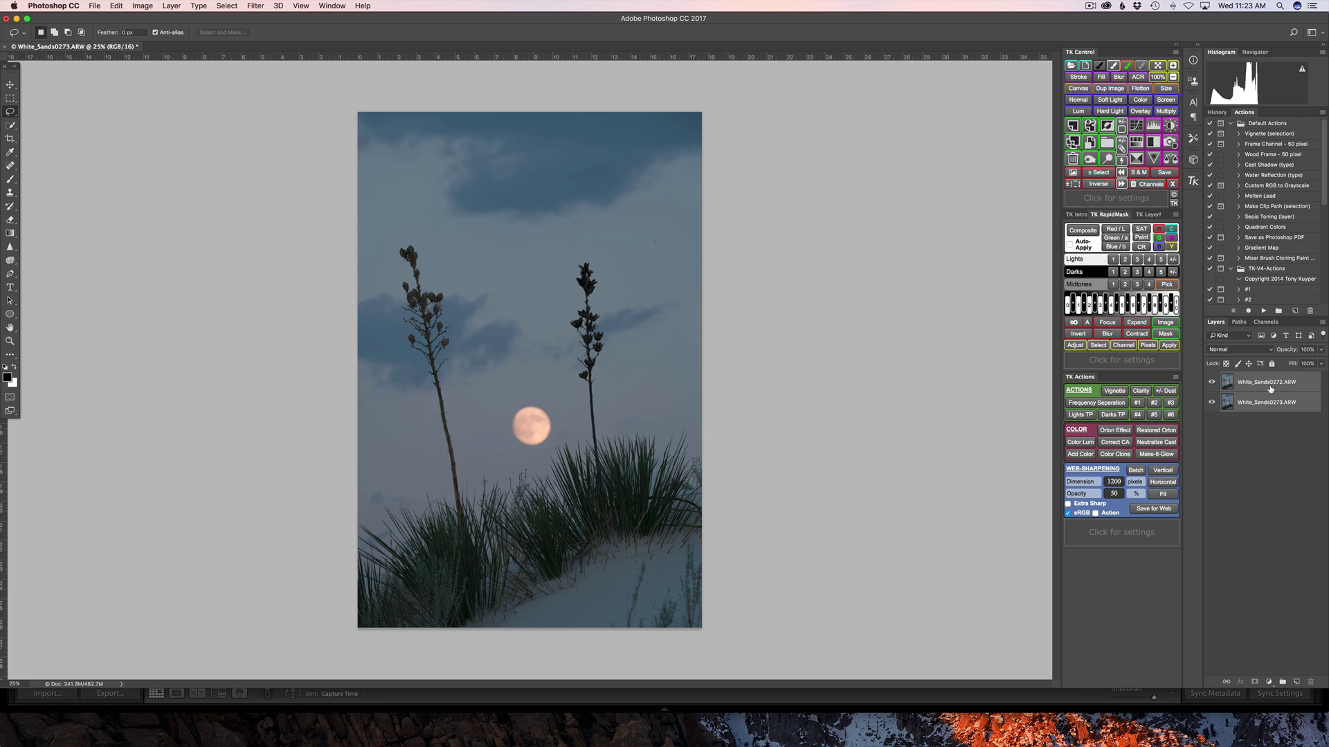
click(117, 6)
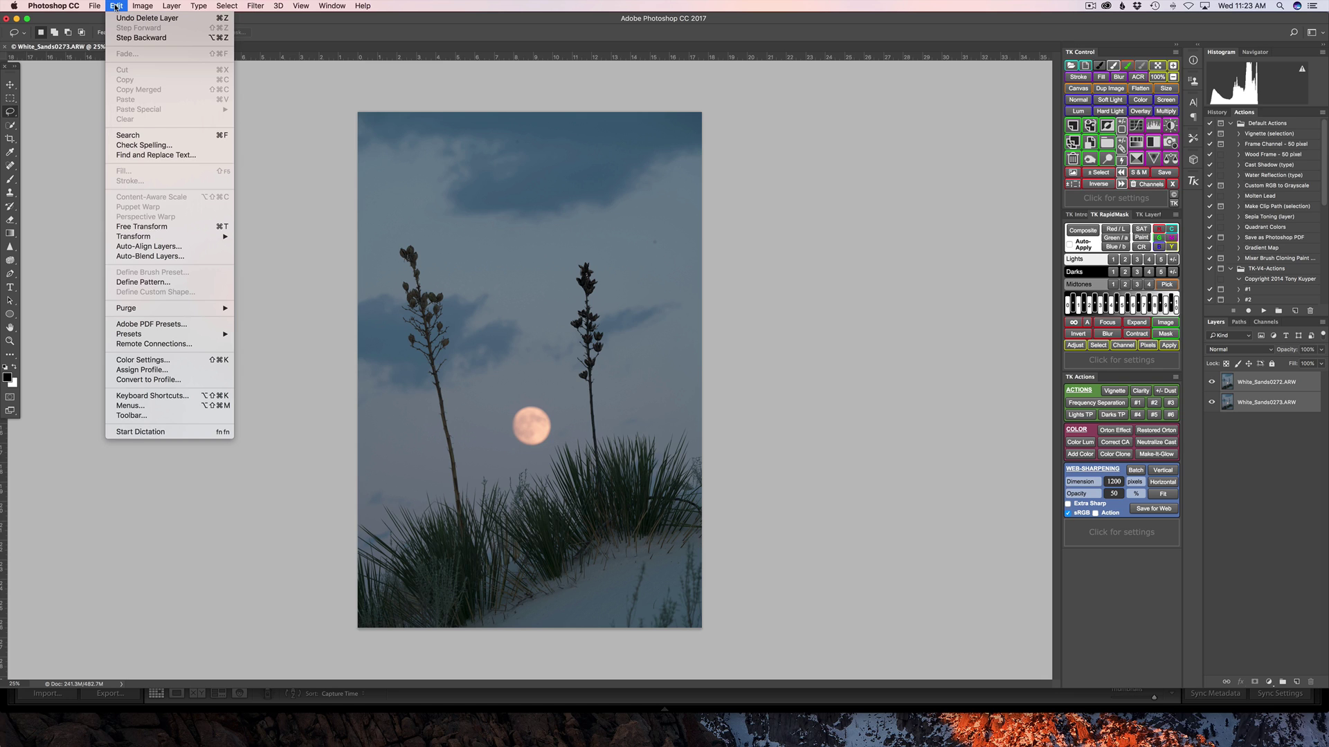
click(179, 256)
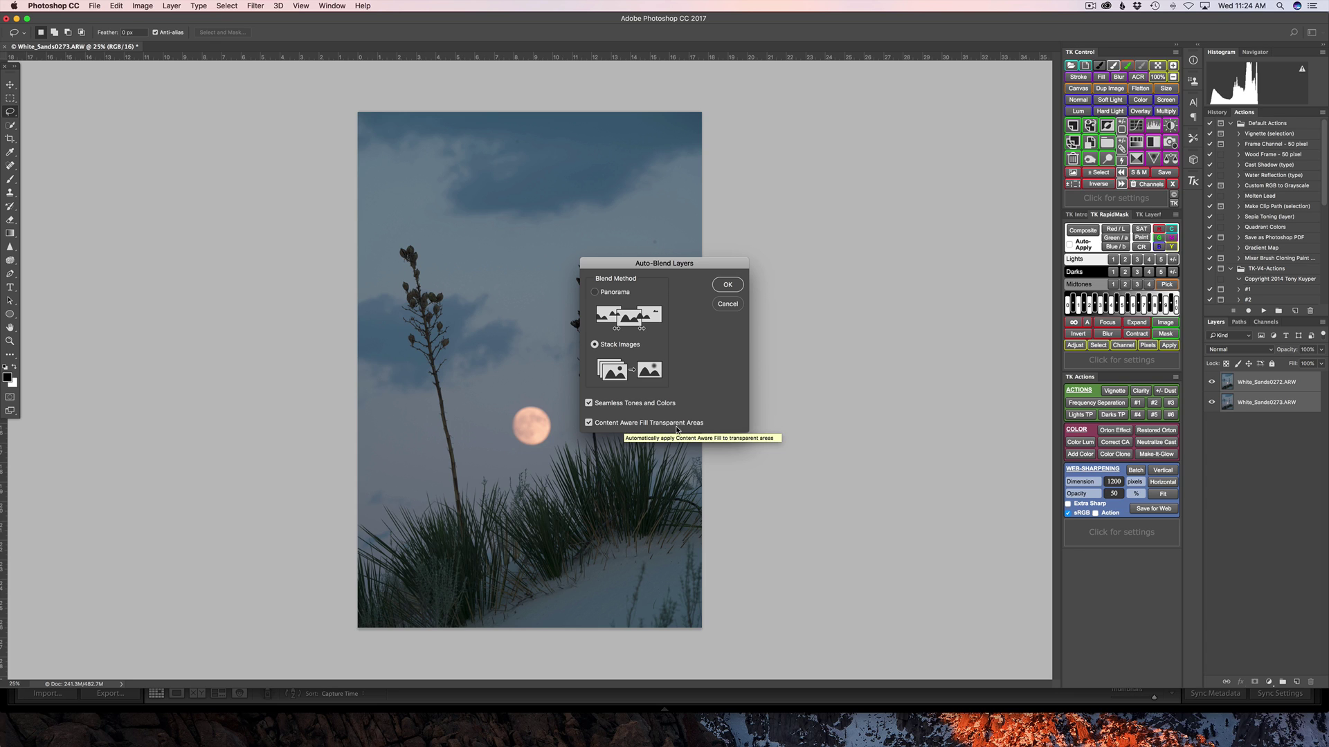
click(727, 286)
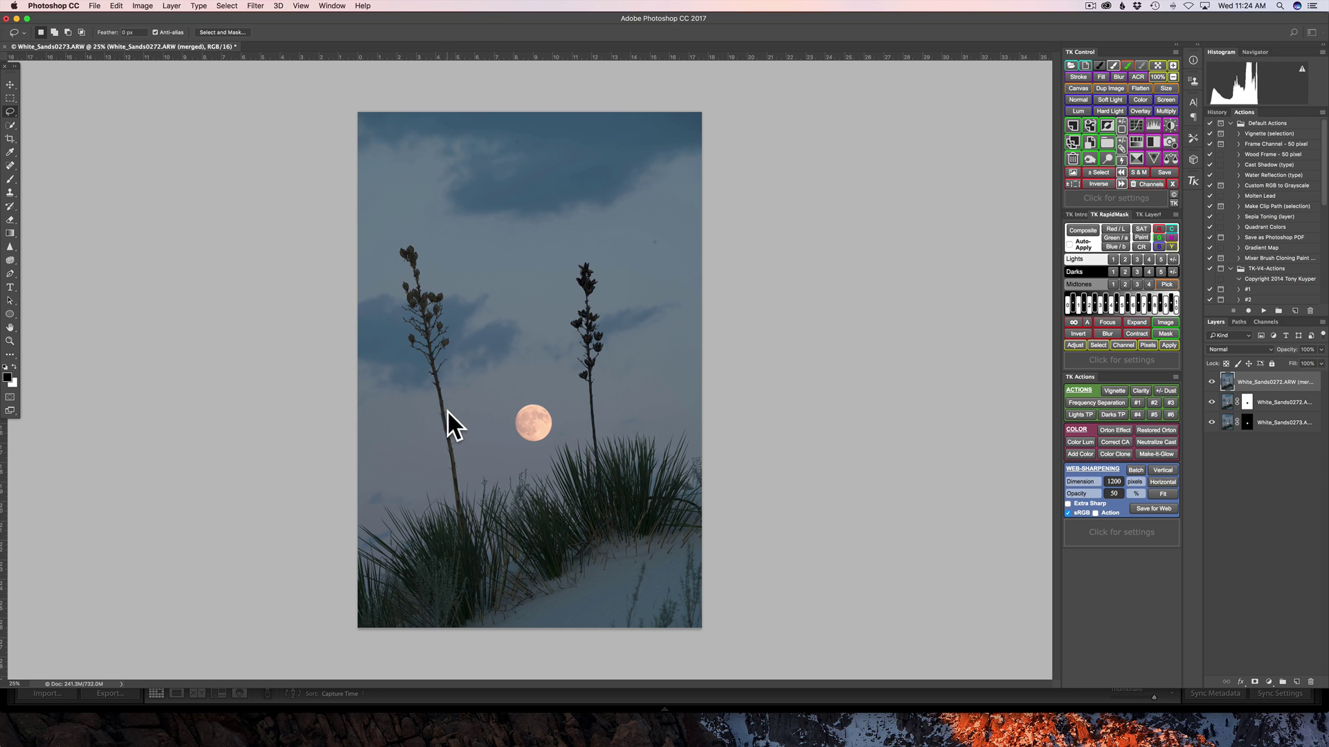
- Check the blended moon up close, merge the visible layers and flatten the image
click(9, 341)
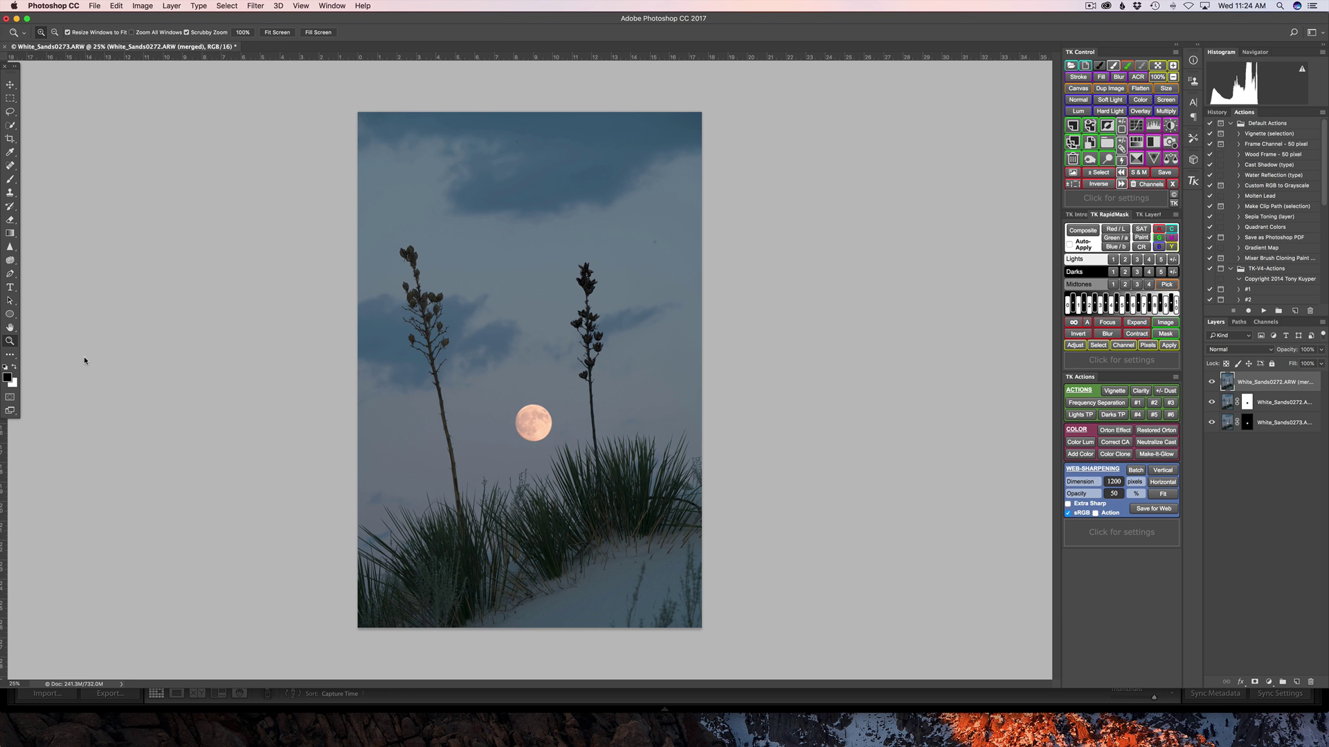
click(556, 398)
click(557, 398)
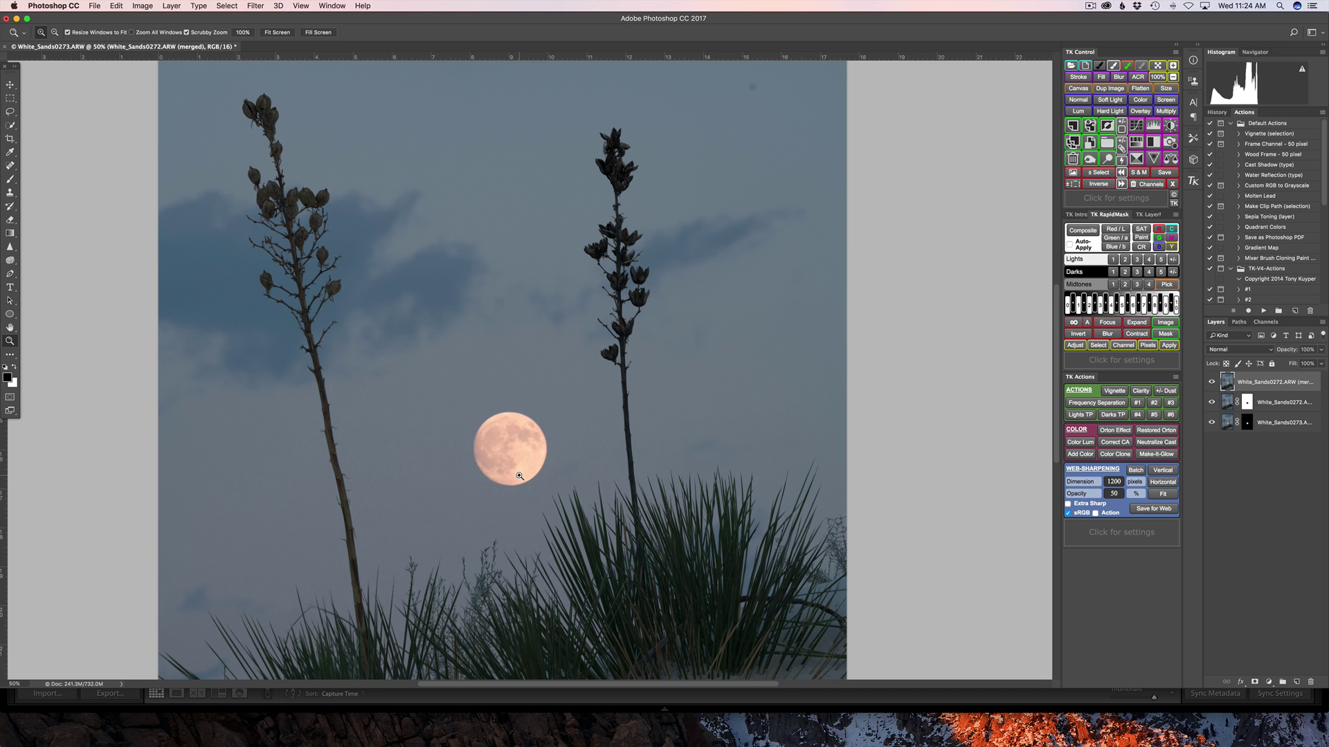
key(super+0)
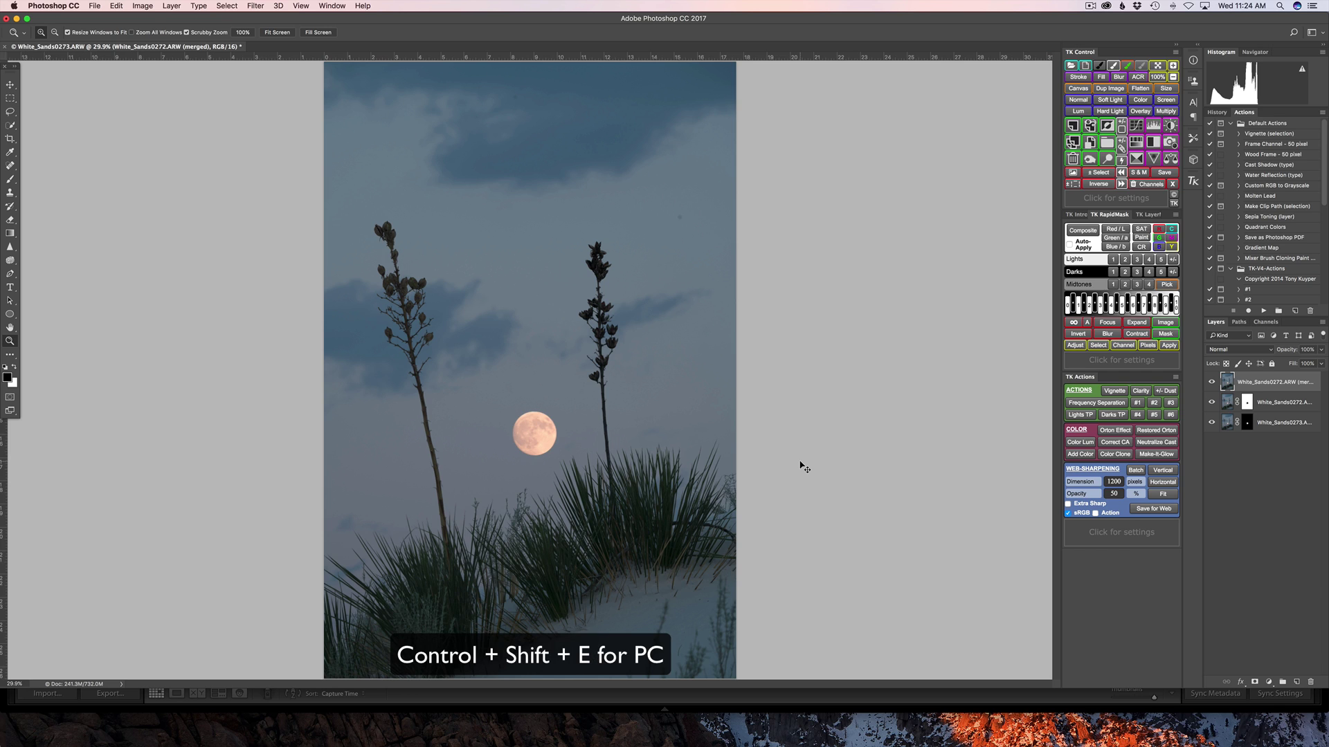
key(super+shift+e)
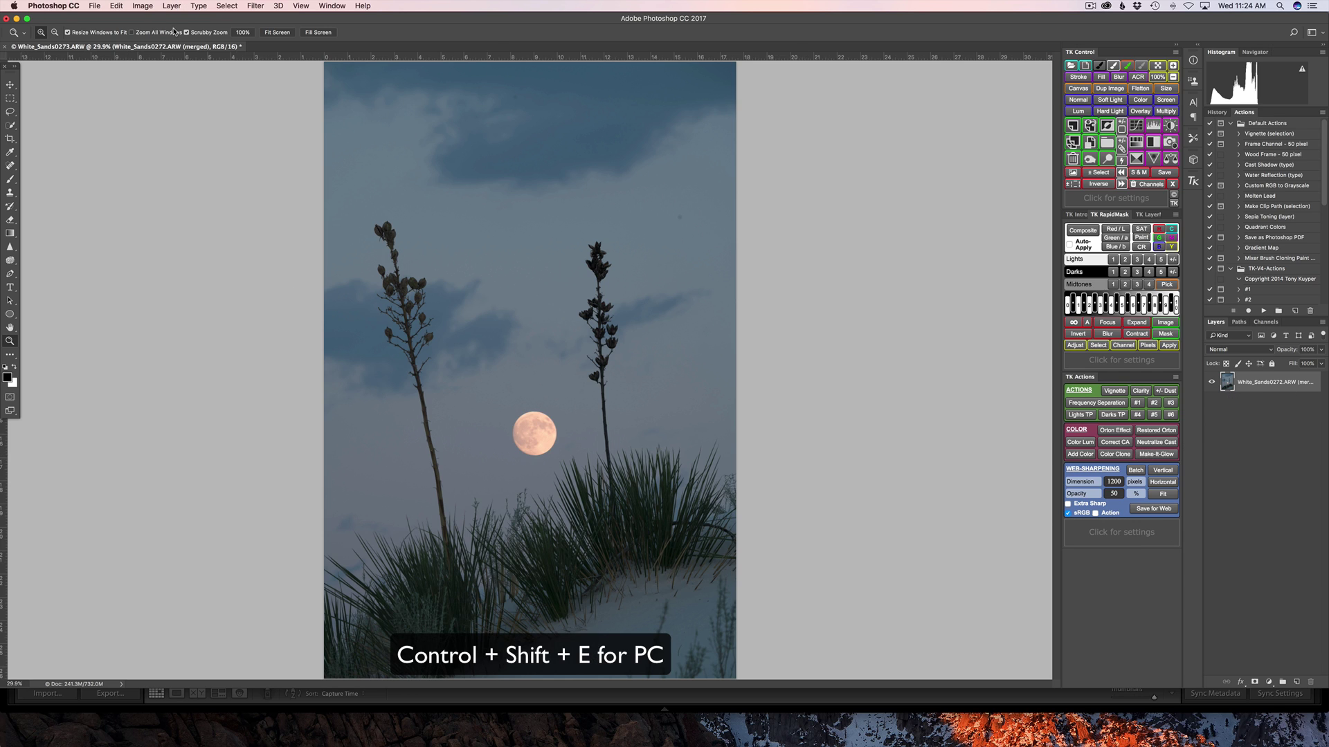
click(171, 6)
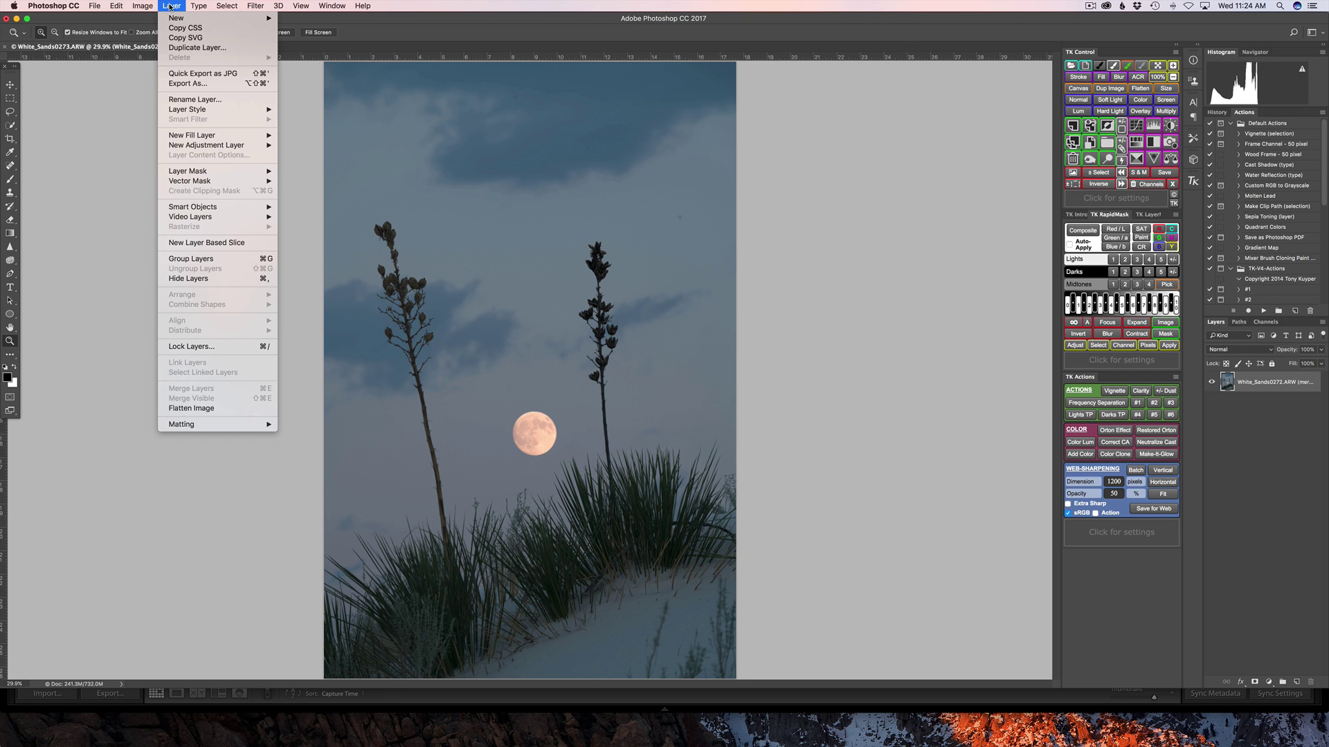
click(196, 410)
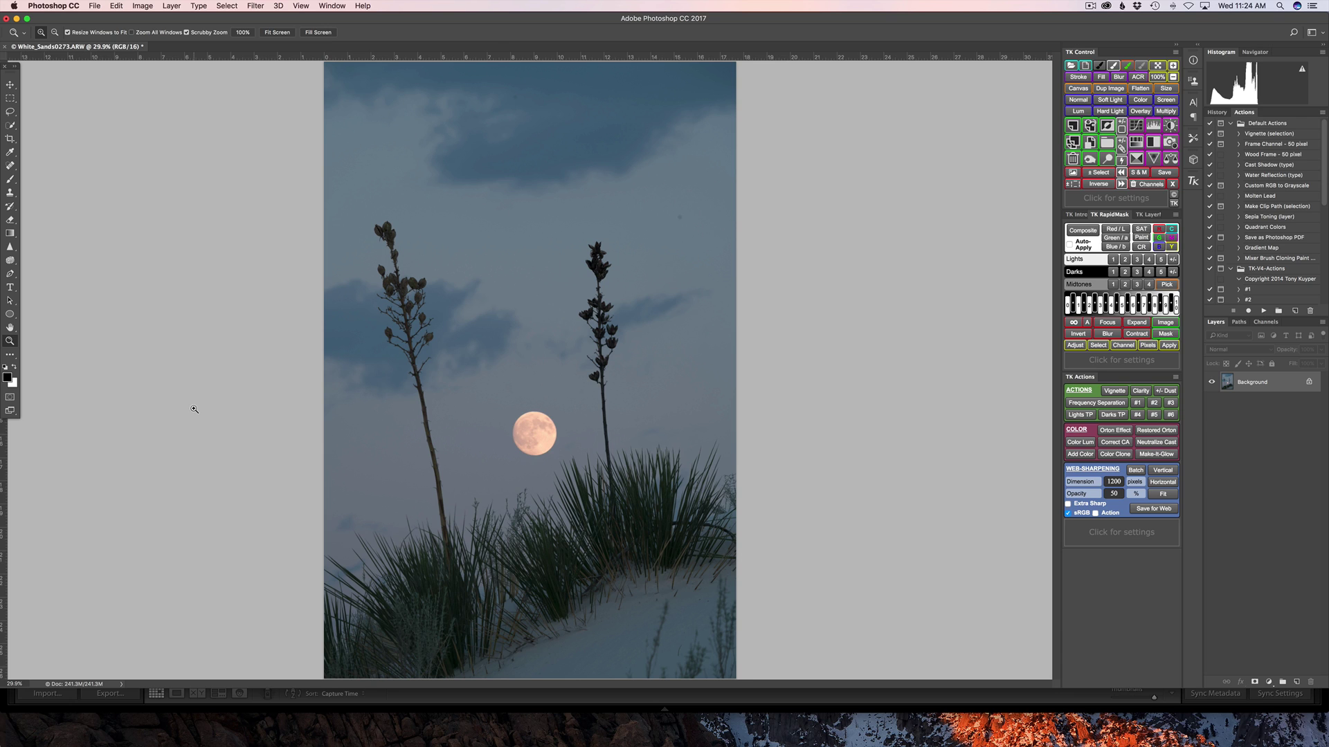
- Send the flattened image to Macphun's Luminar plug-in and add the Accent - AI Filter with a boost of about 75
click(253, 7)
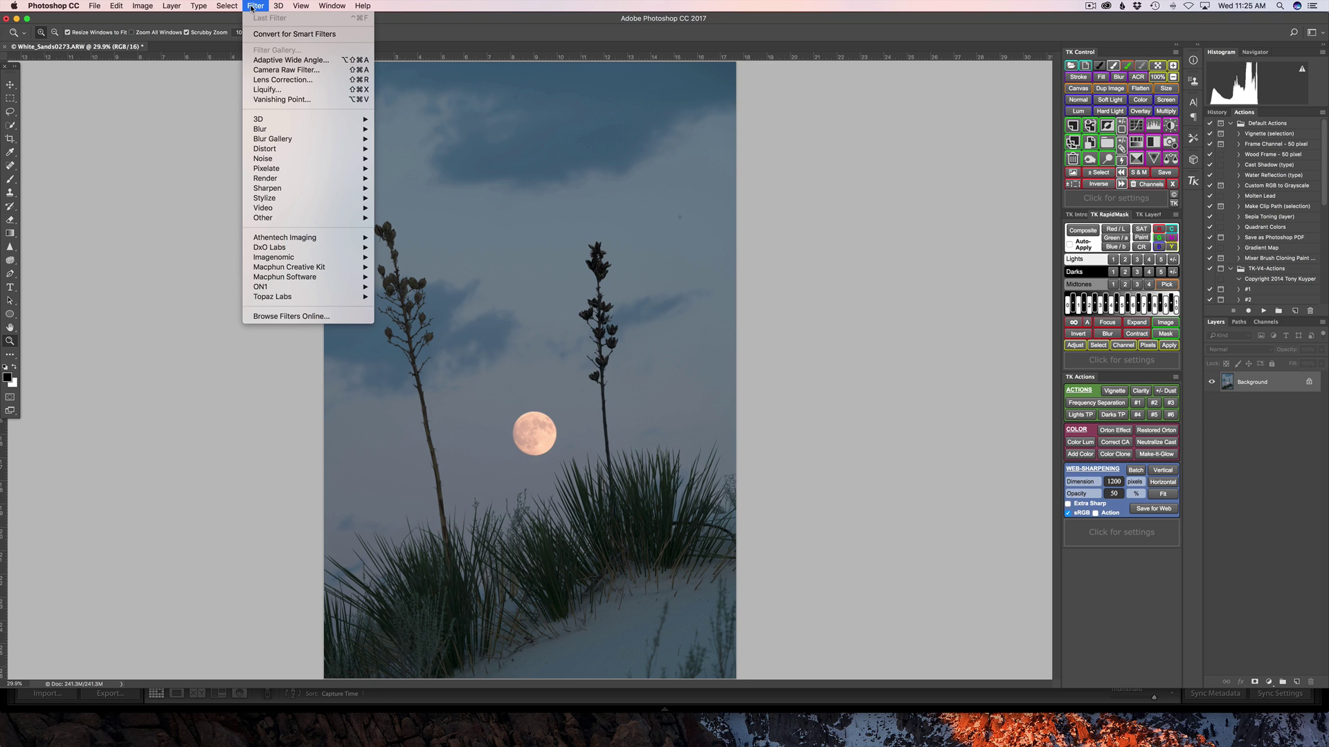
mouse_move(322, 278)
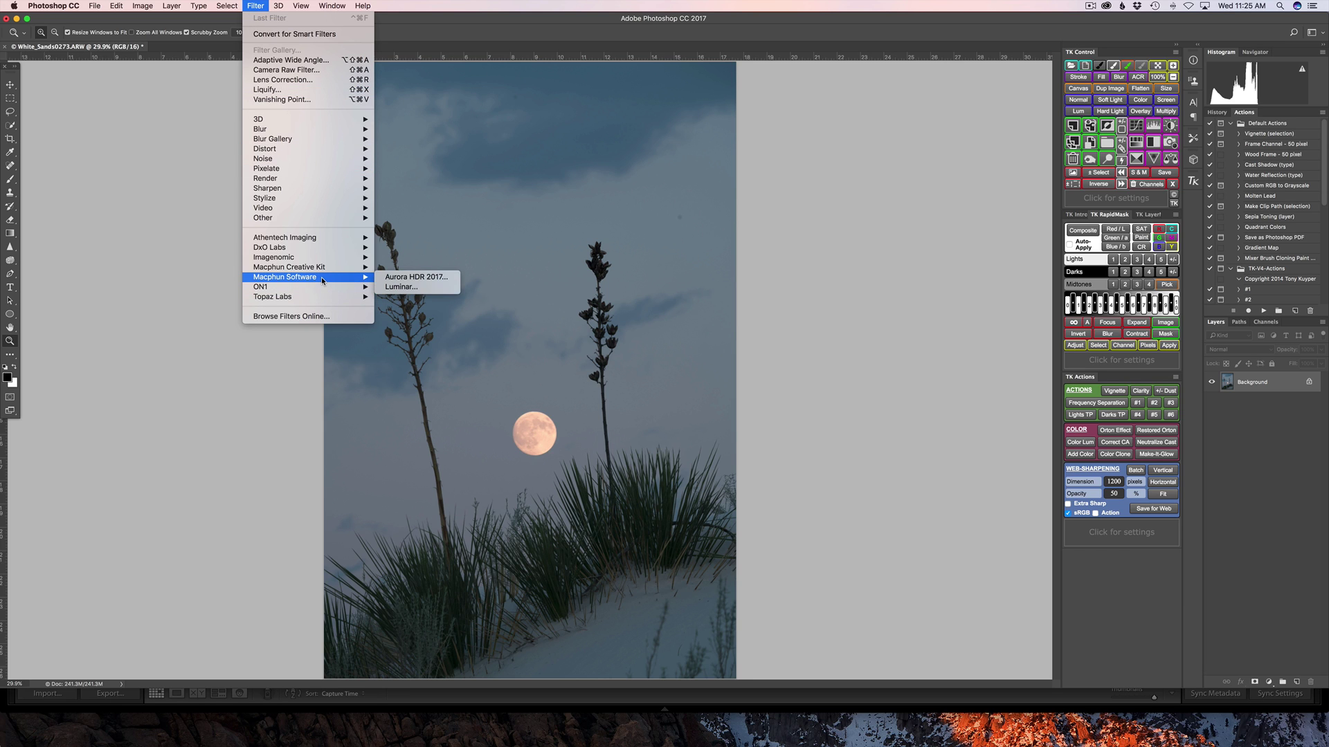
click(404, 290)
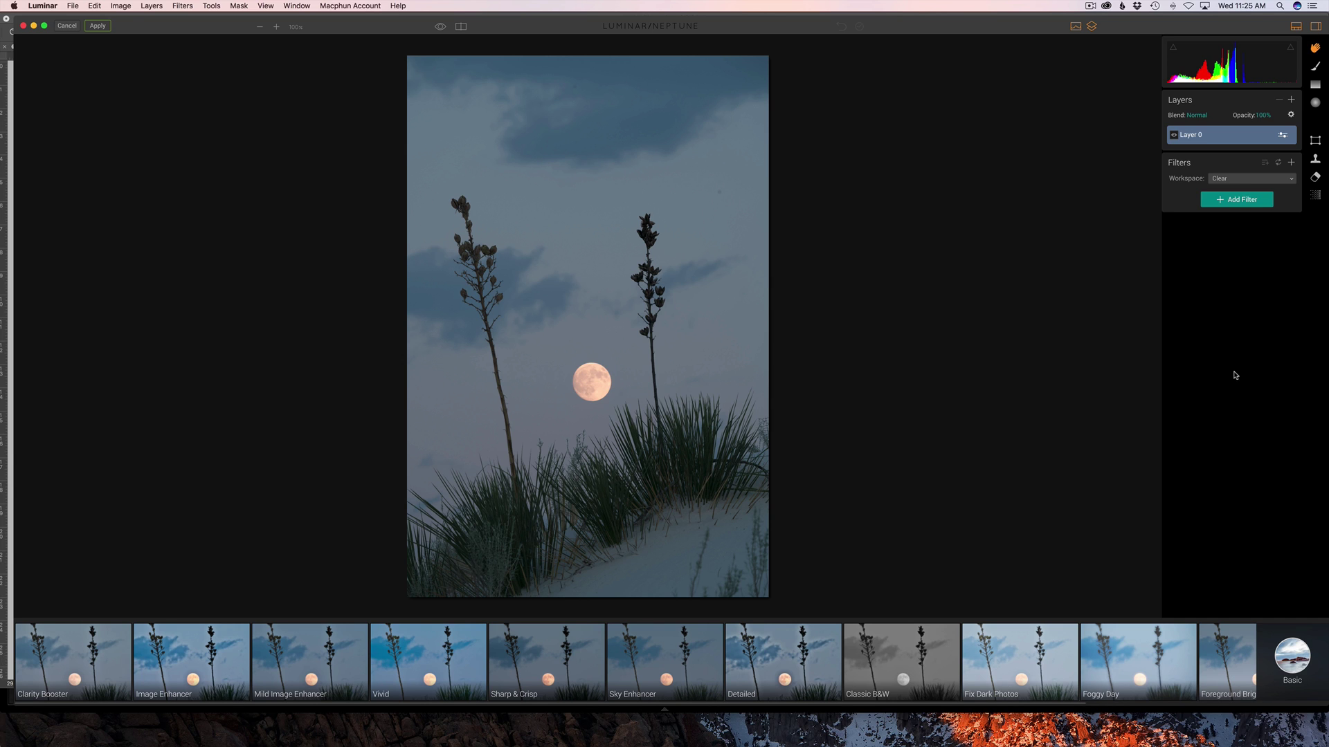
click(1241, 202)
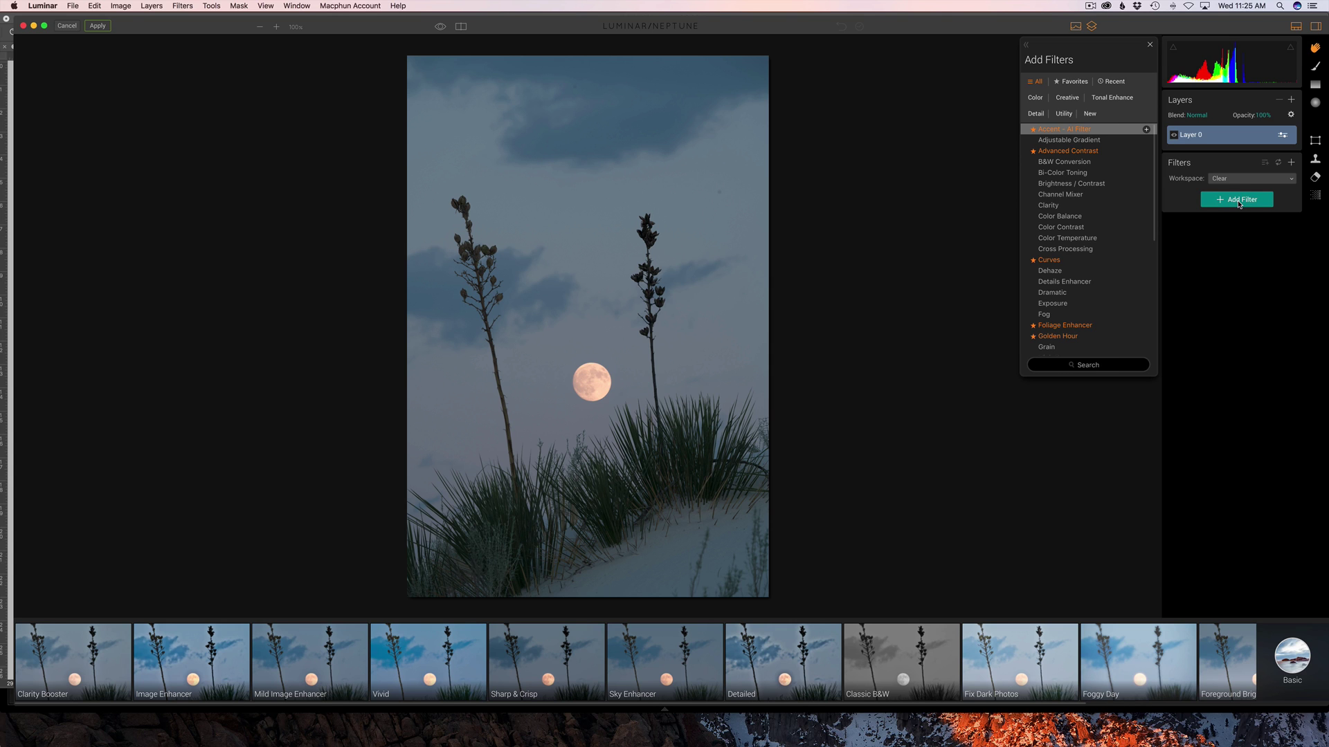
click(1106, 130)
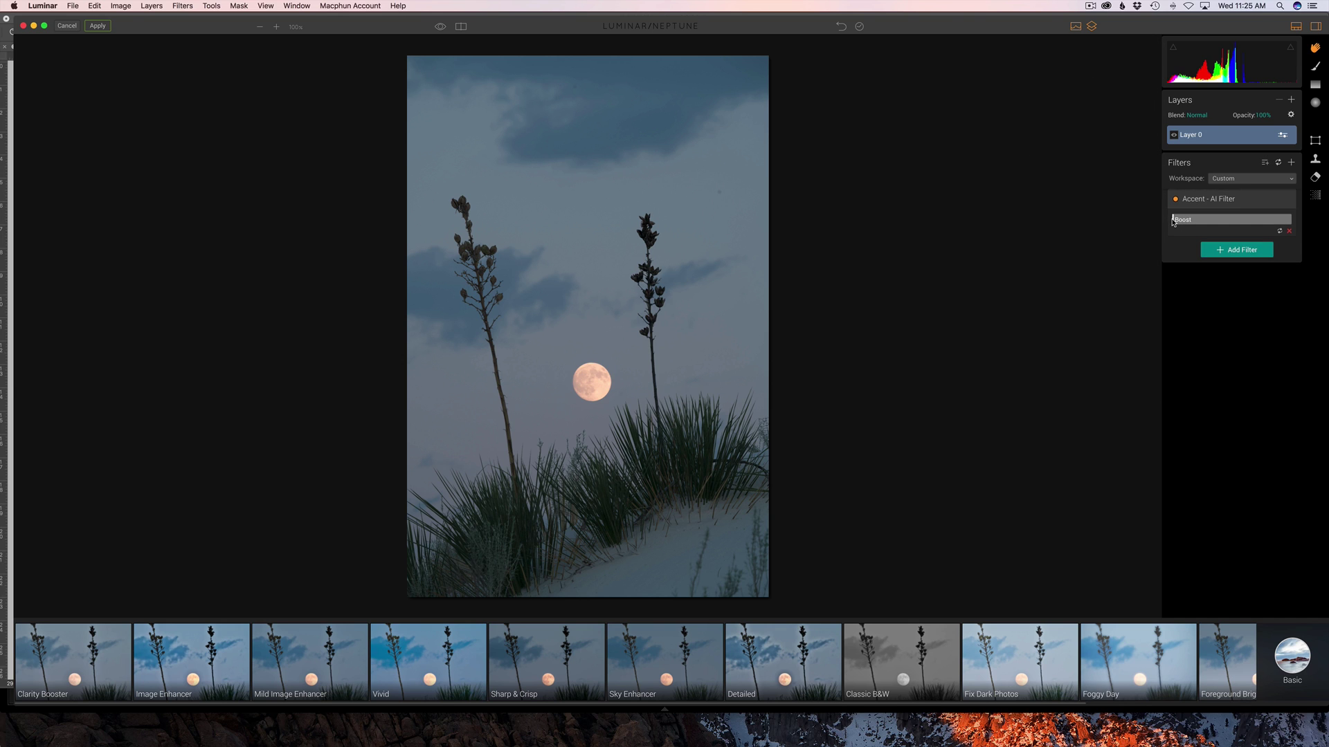
drag(1174, 220, 1264, 229)
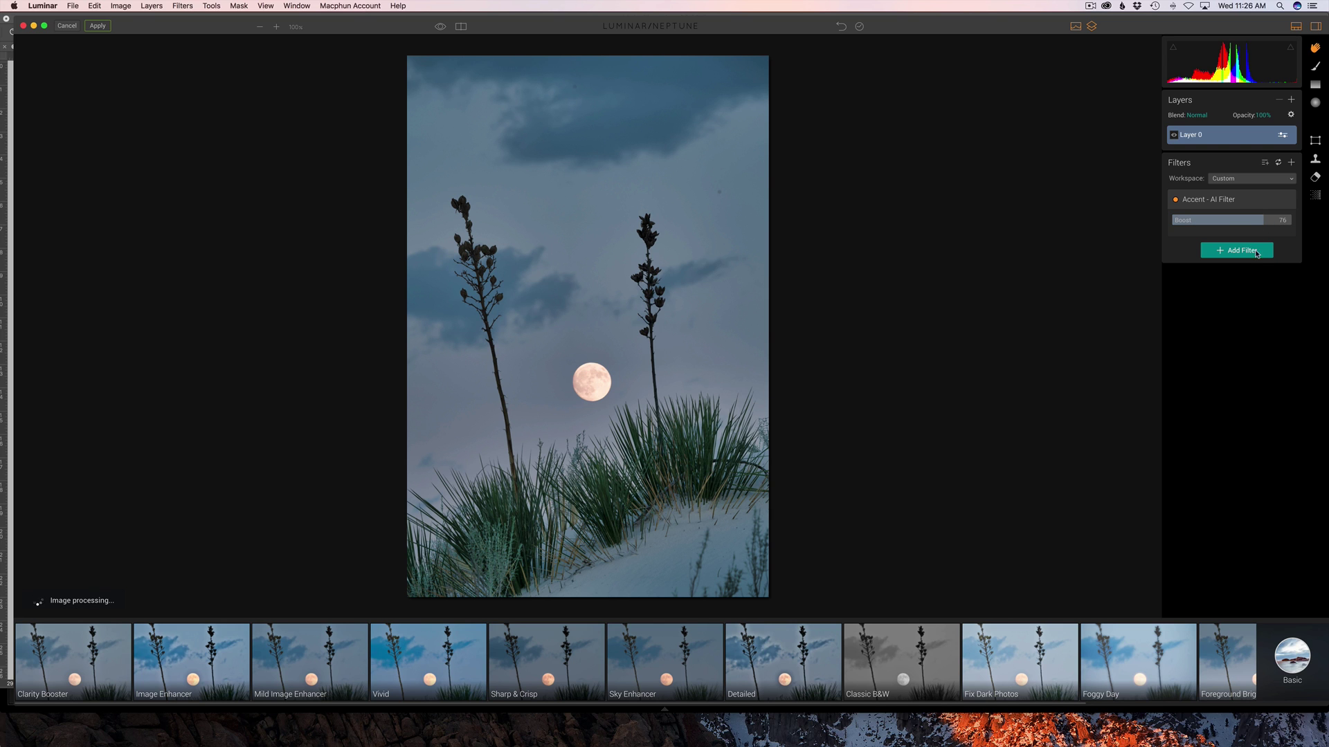
- Add the Golden Hour filter with an amount of 41
click(1256, 253)
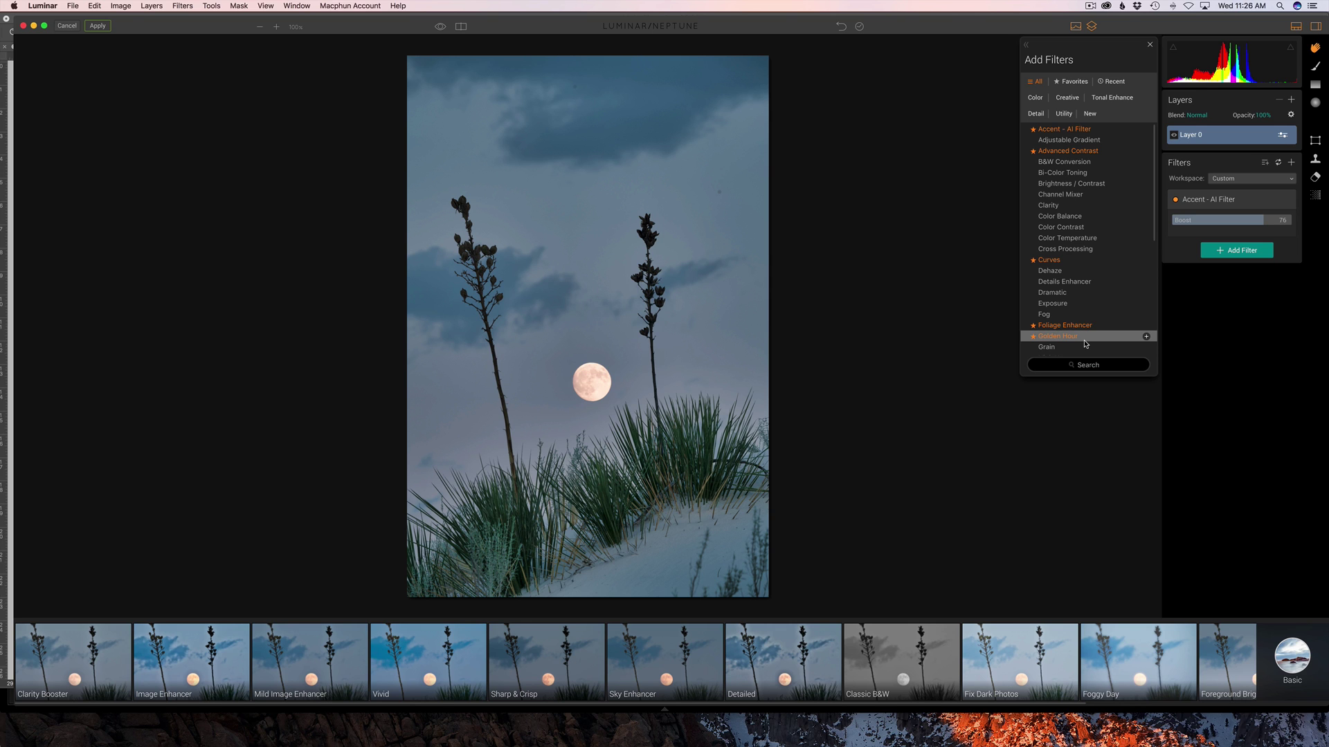
click(1084, 339)
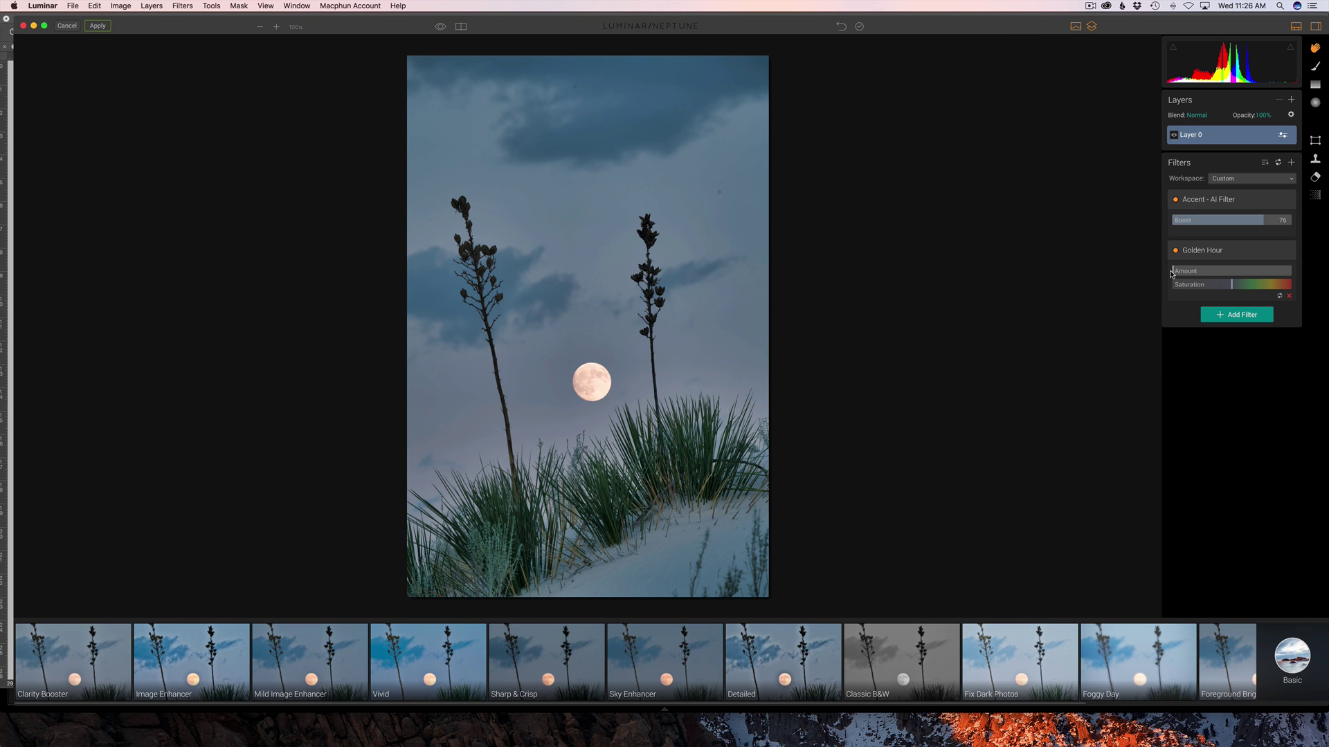
drag(1173, 273, 1221, 274)
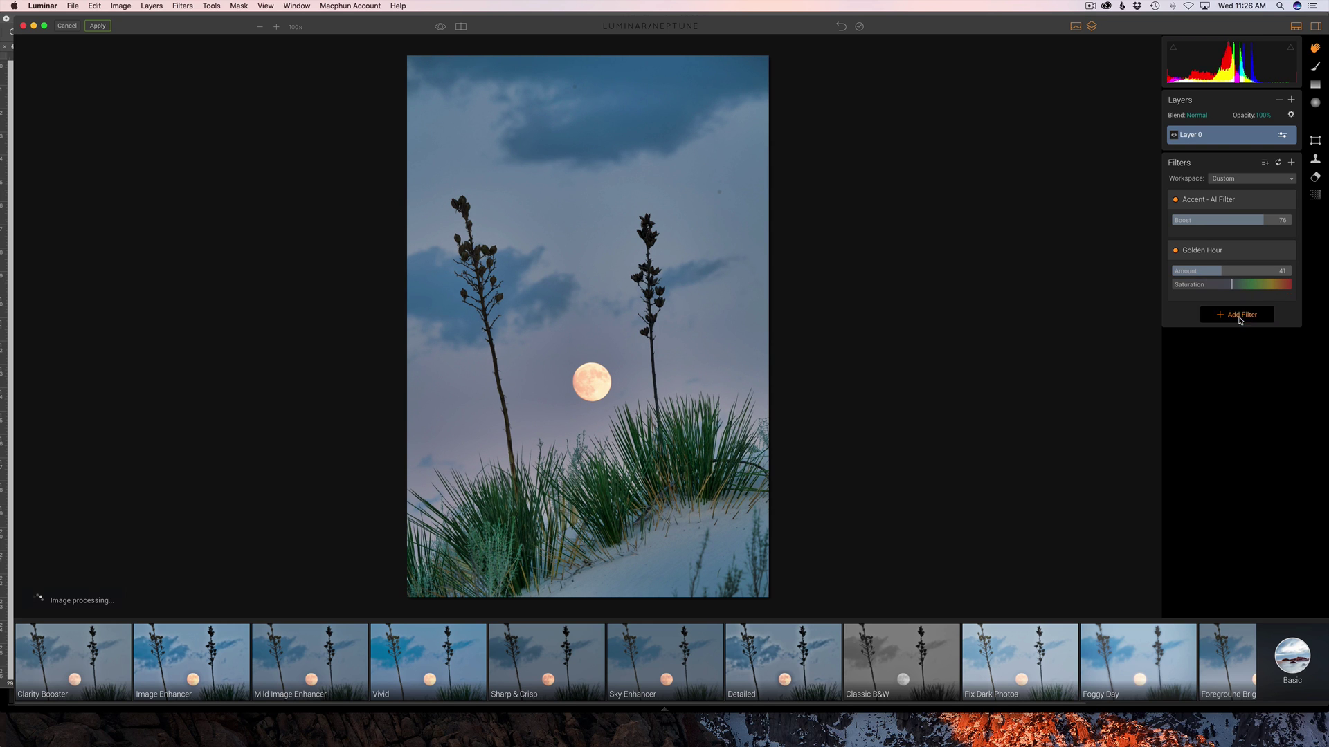
- Add the Foliage Enhancer filter with an amount of about 8, and compare the photo before and after all the filters
click(1234, 315)
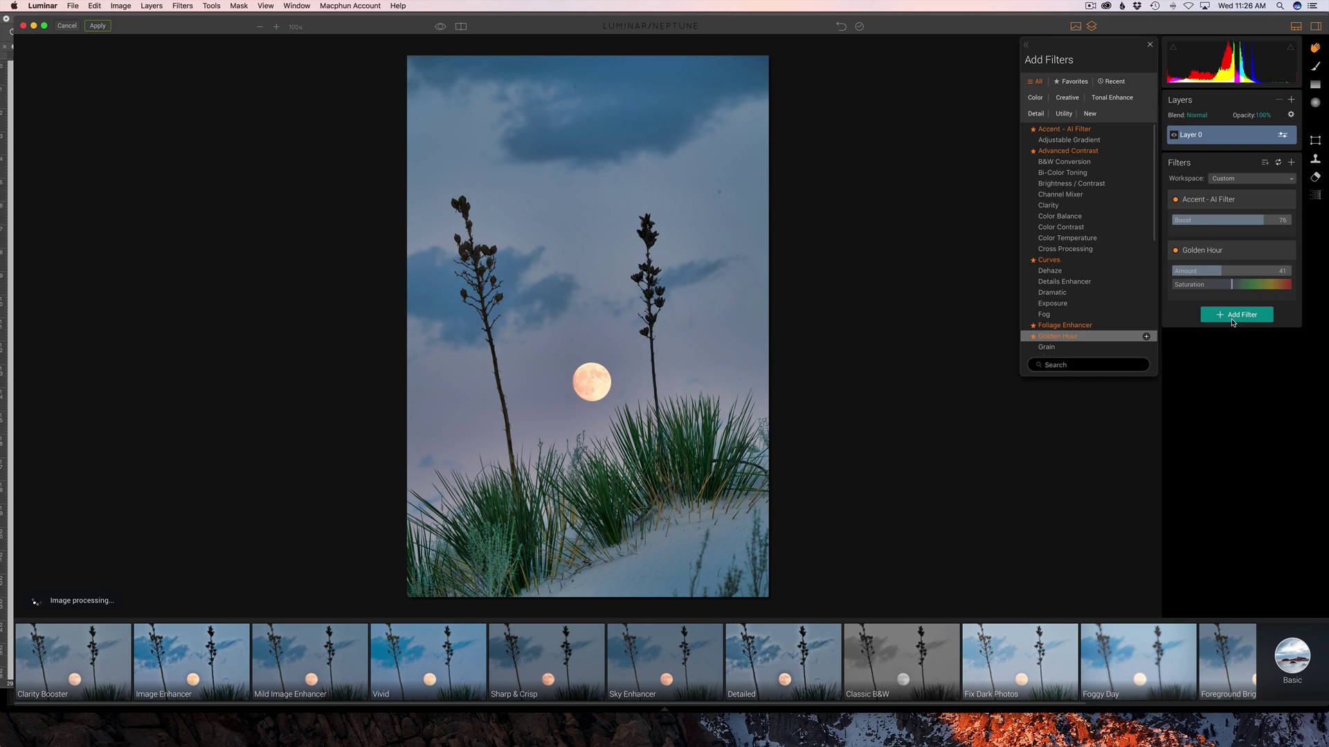
click(1093, 325)
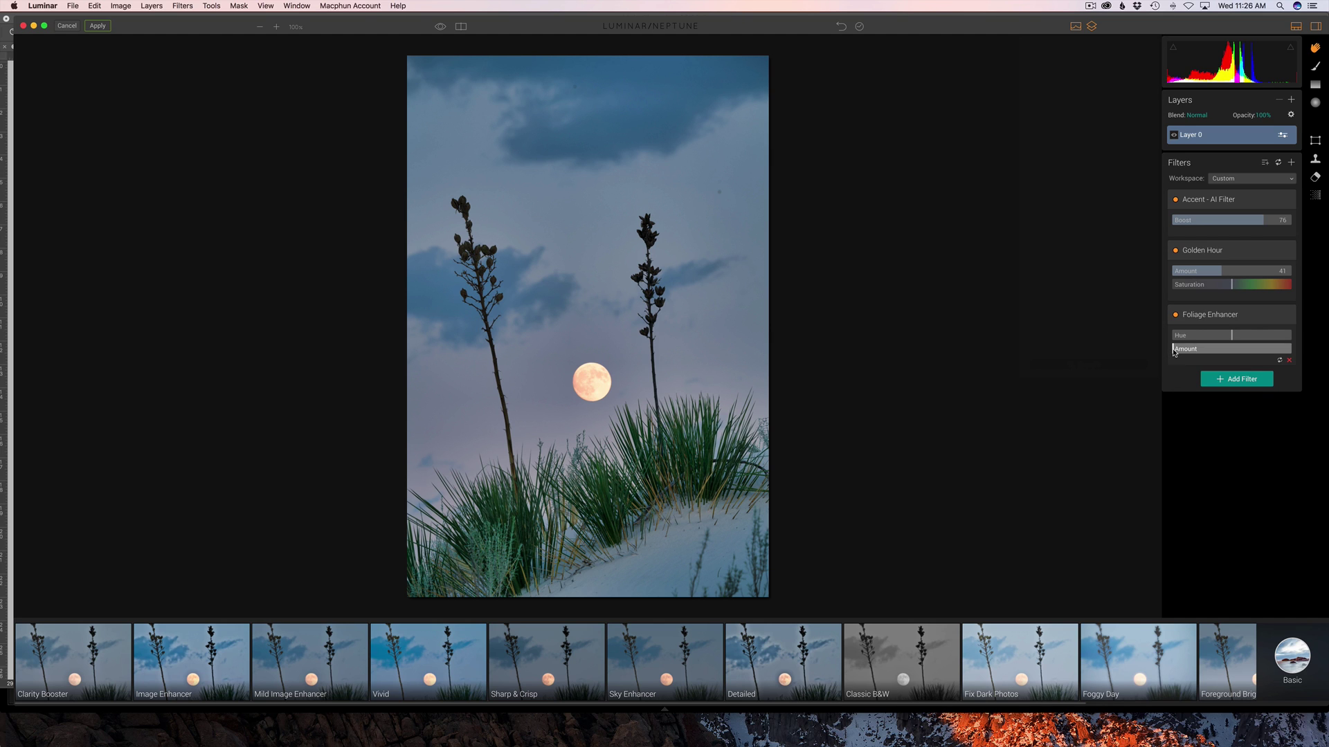
drag(1174, 351, 1184, 353)
drag(1183, 353, 1184, 353)
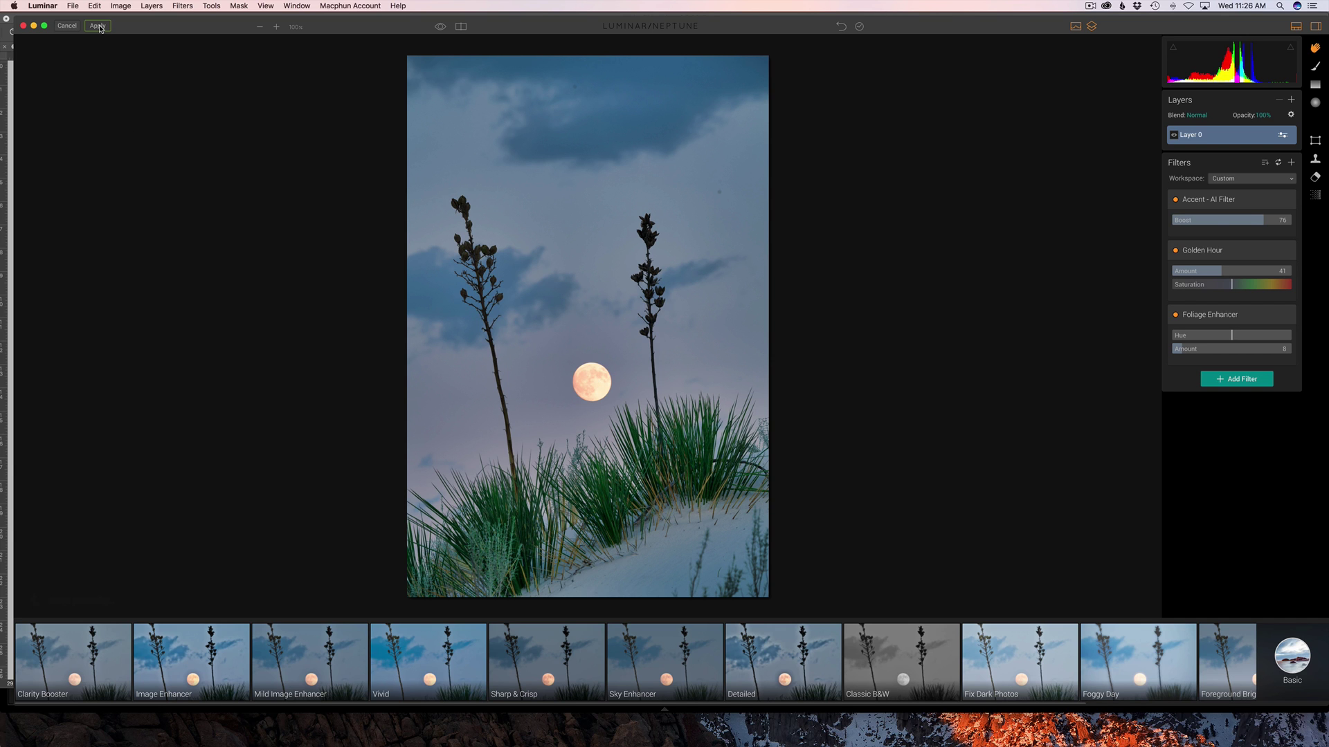
click(439, 28)
click(440, 28)
click(440, 28)
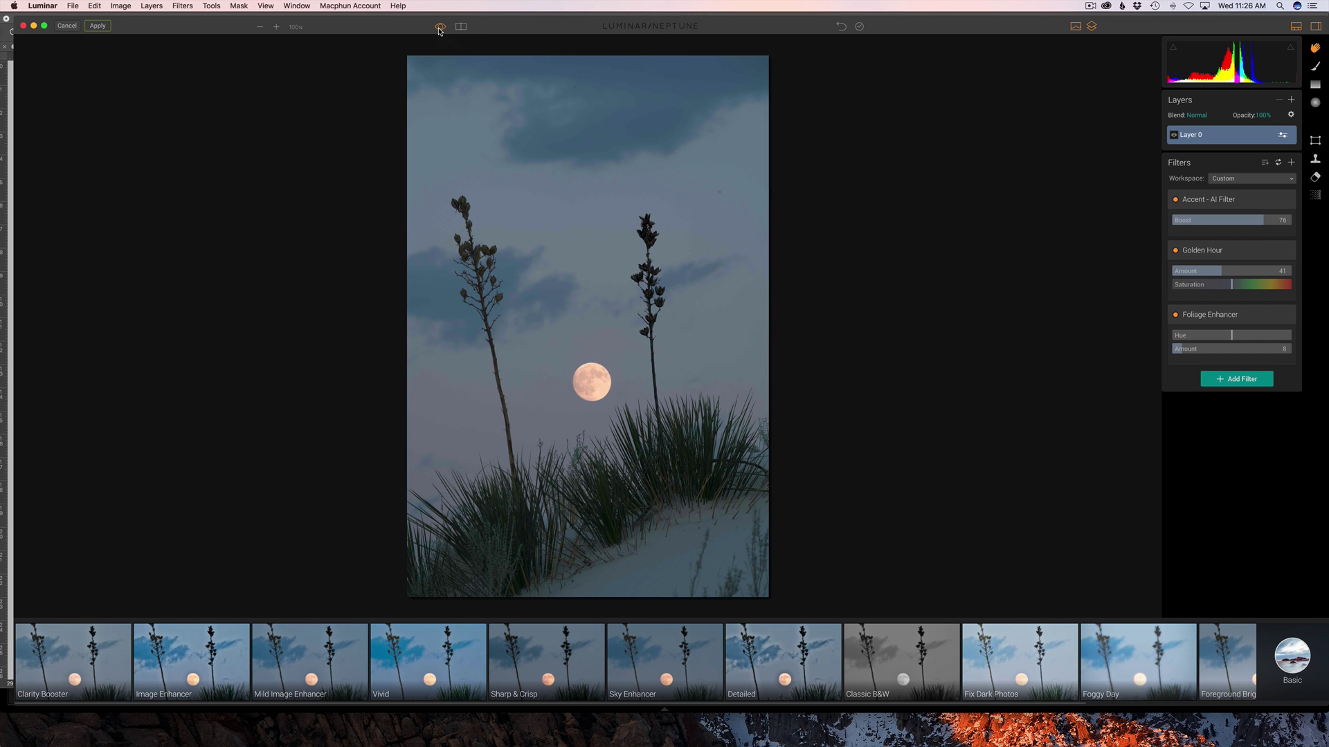
click(438, 29)
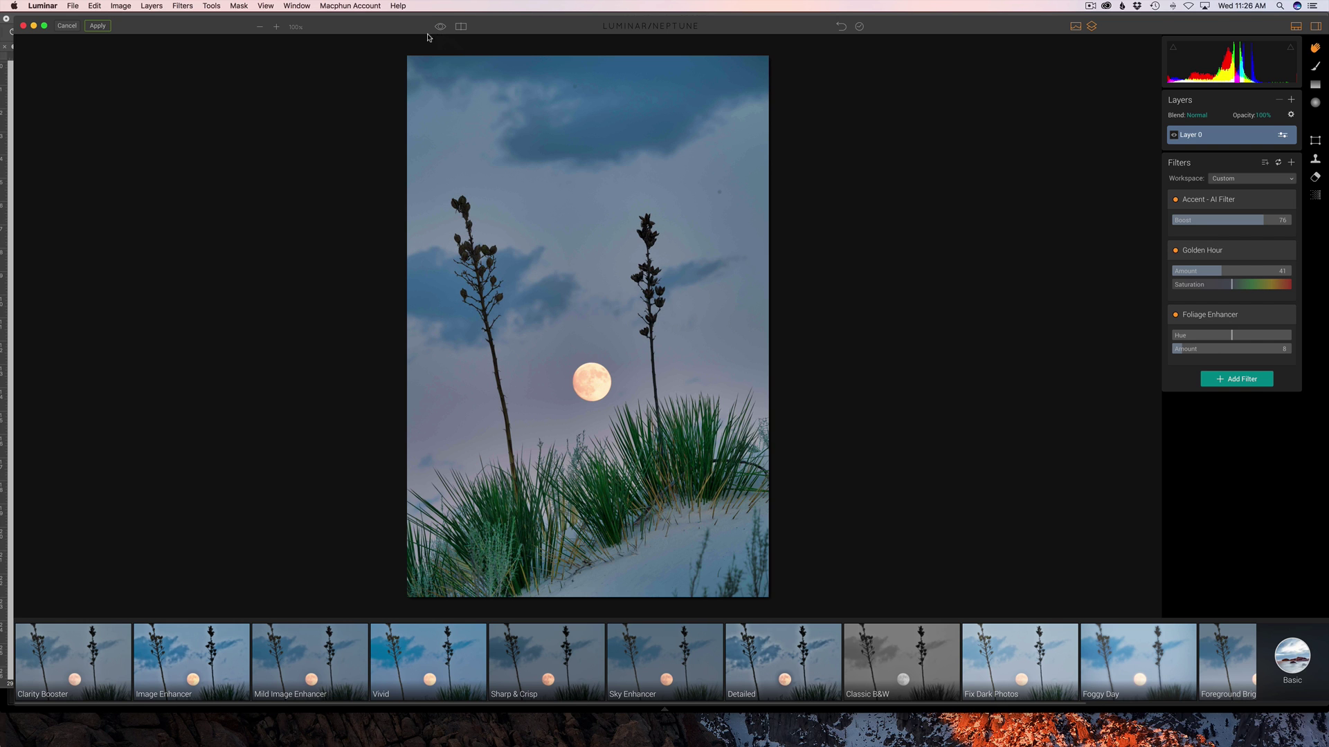
- Apply the Luminar filters and remove the small plants from the sand in the photo's lower-right corner with a lassoed Content-Aware fill at 100% opacity
click(98, 28)
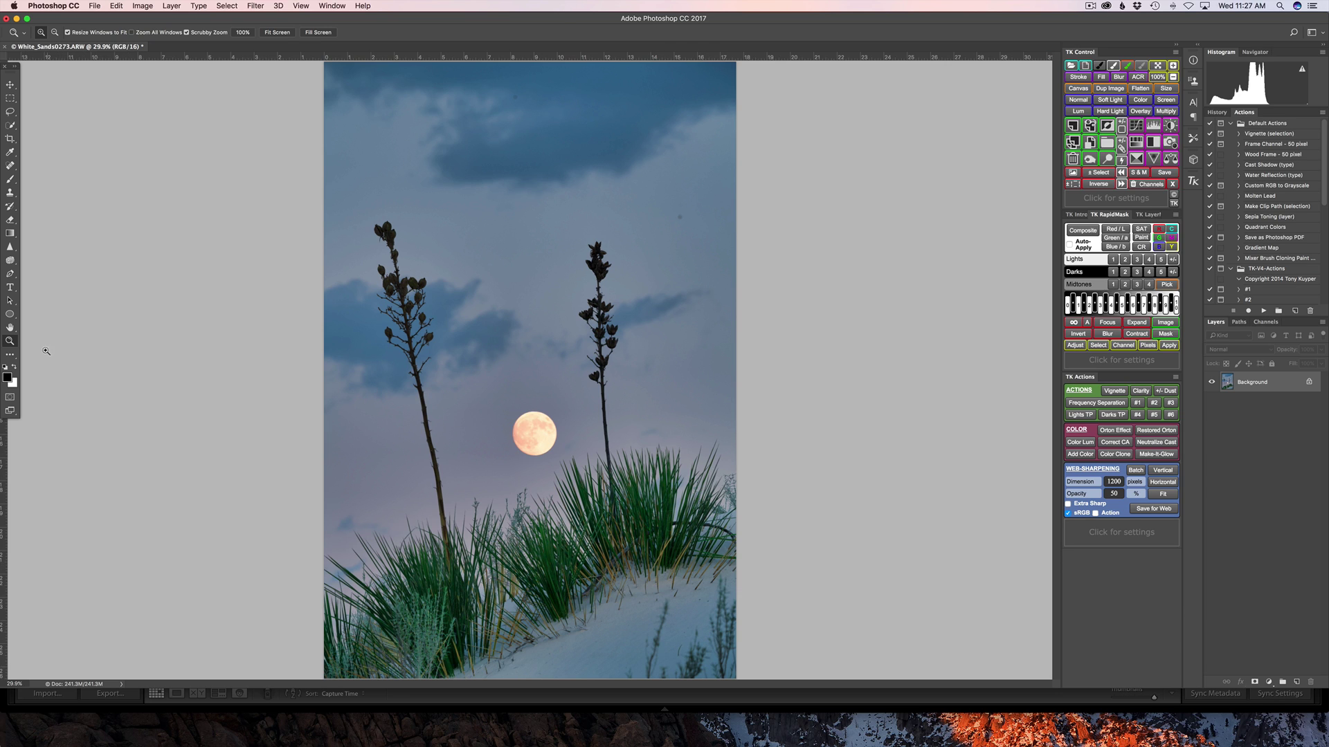
click(9, 113)
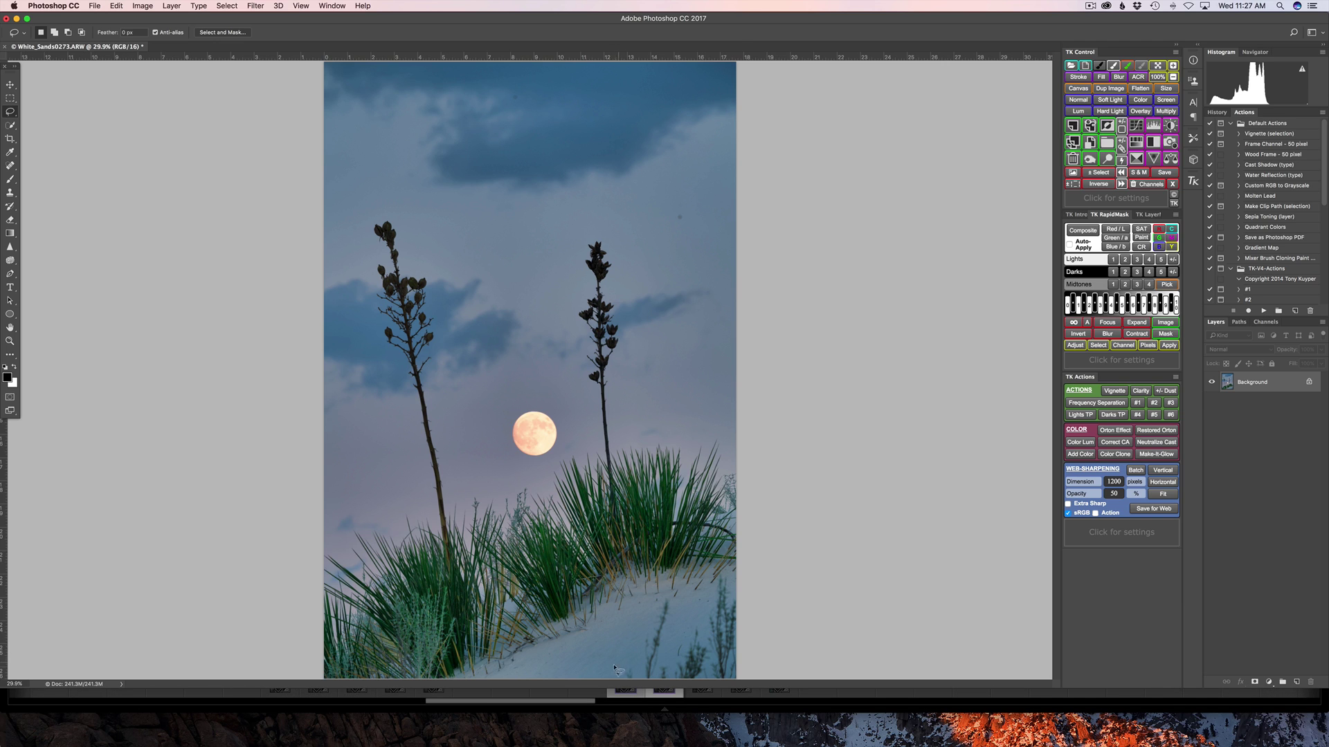
mouse_move(621, 677)
mouse_down()
mouse_move(659, 598)
mouse_move(673, 596)
mouse_move(676, 629)
mouse_move(720, 572)
mouse_move(757, 590)
mouse_move(763, 681)
mouse_move(691, 694)
mouse_move(627, 682)
mouse_up()
key(shift+BackSpace)
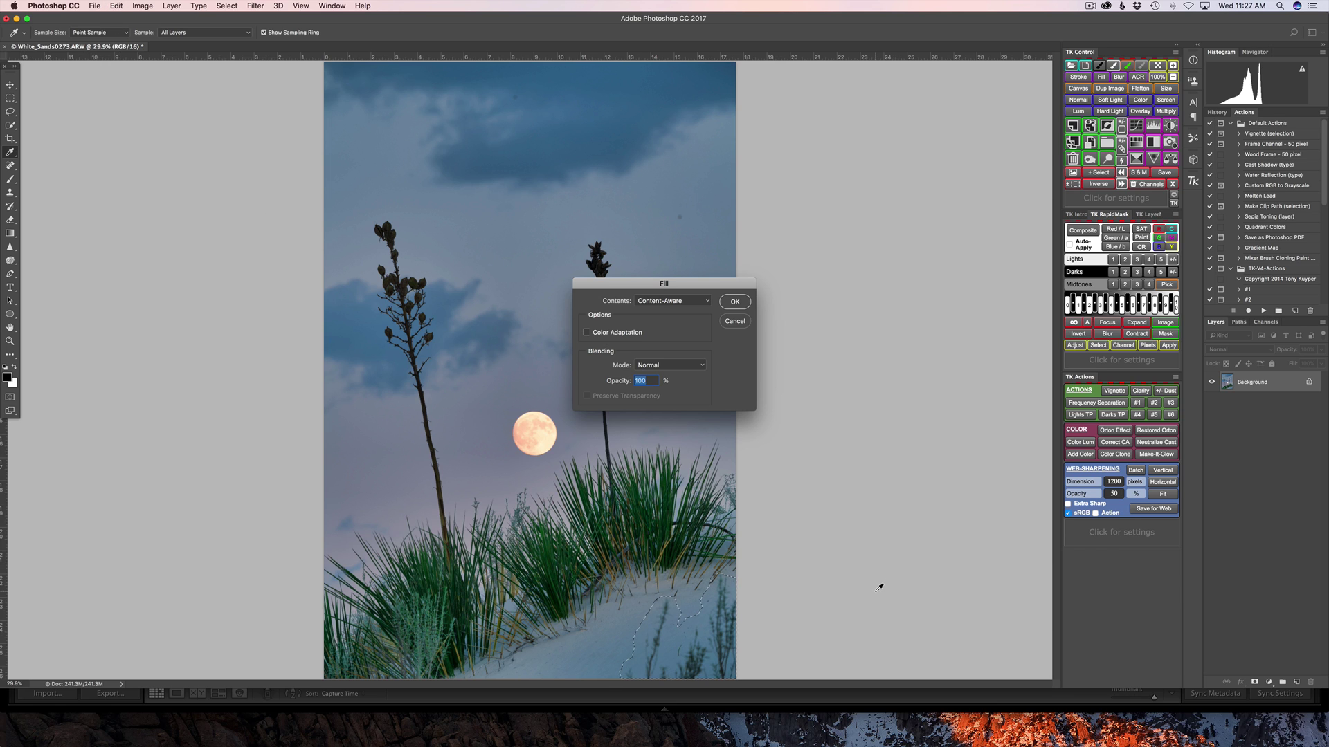
click(732, 307)
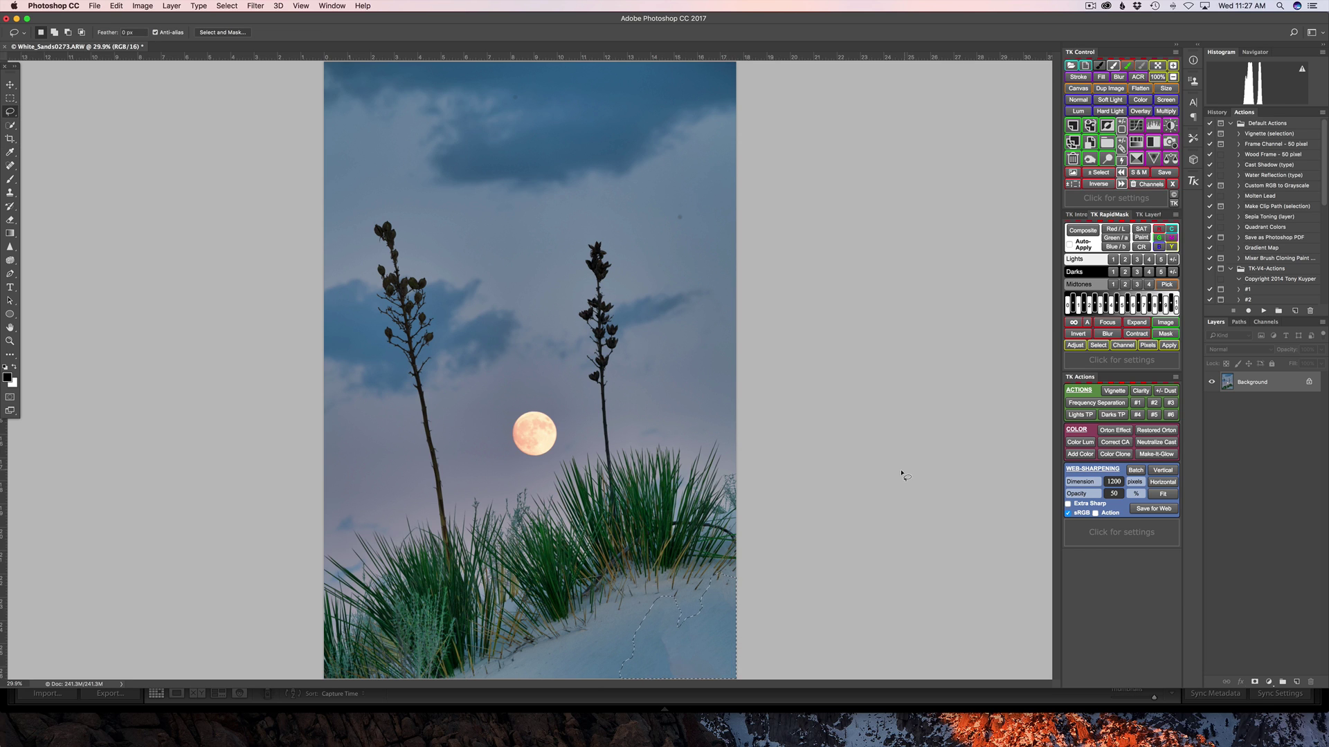
key(super+d)
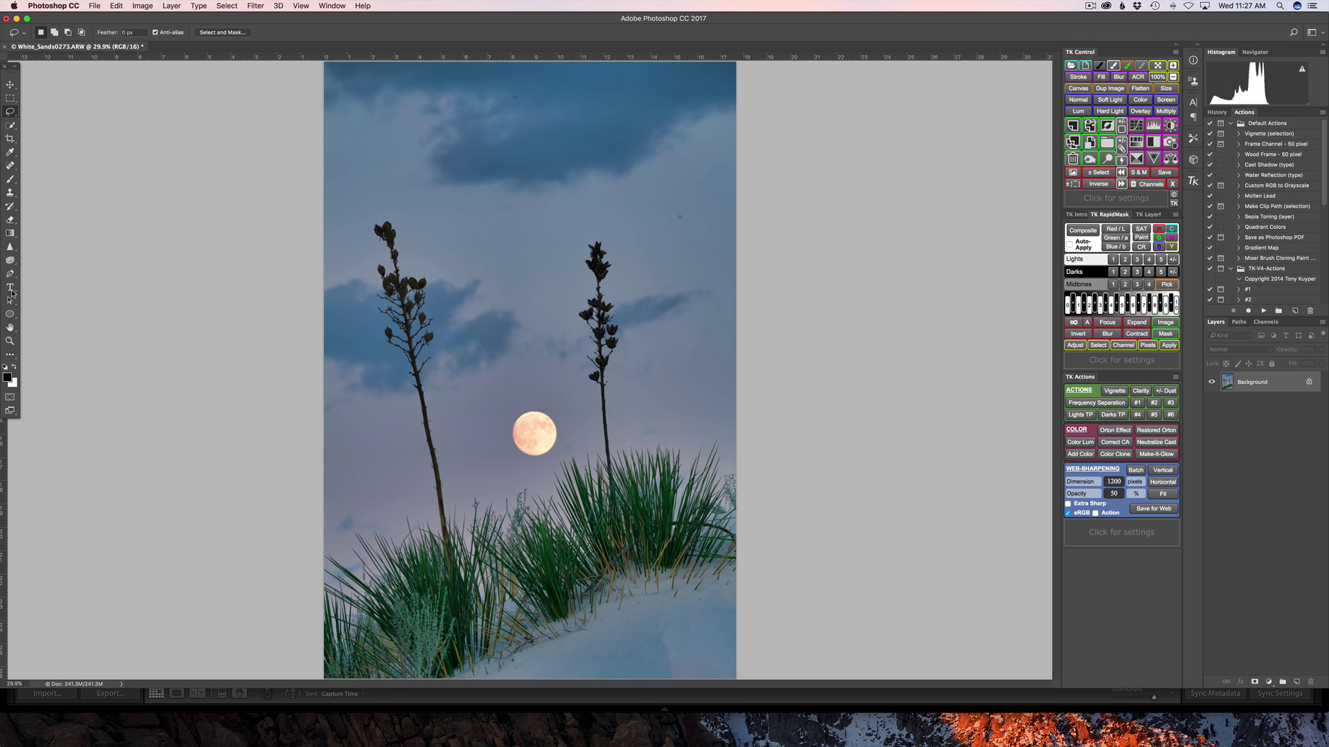
- Lasso the uneven patch of sand in the photo's lower-right corner, refill it with Content-Aware and deselect
click(14, 196)
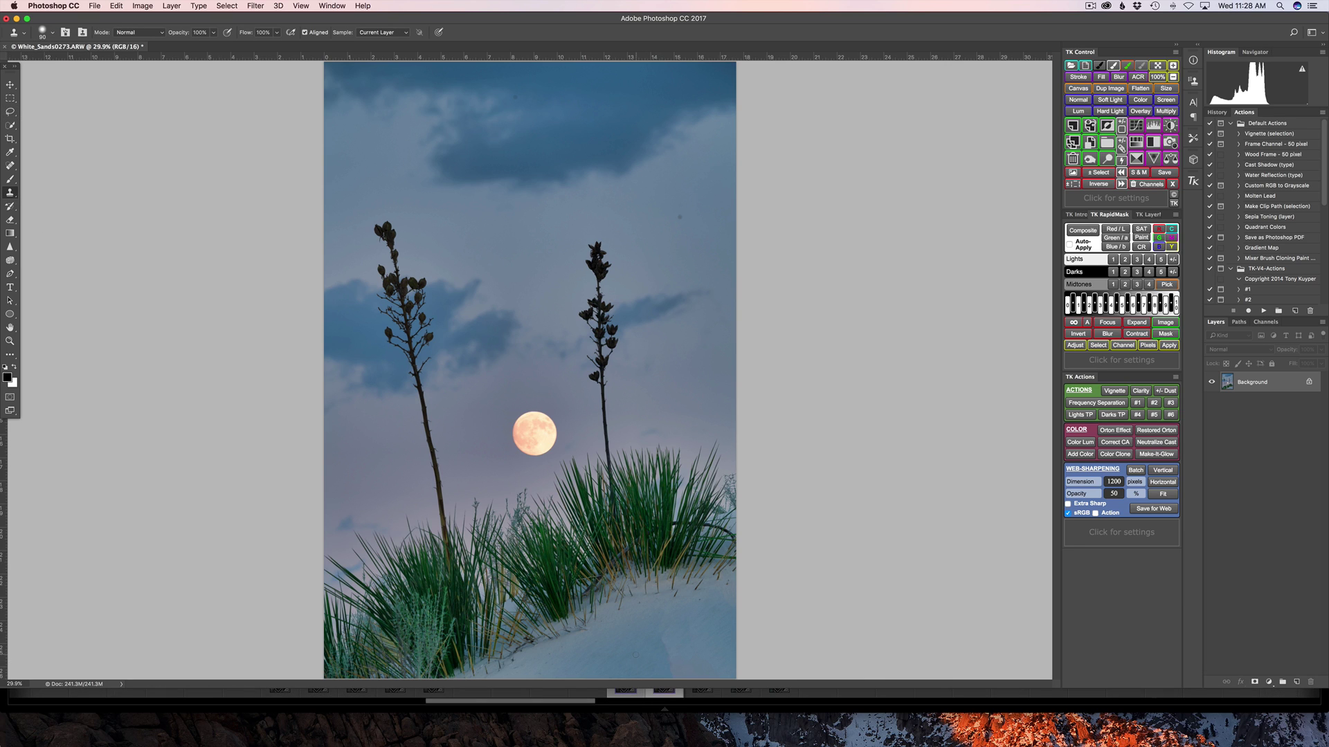
click(10, 112)
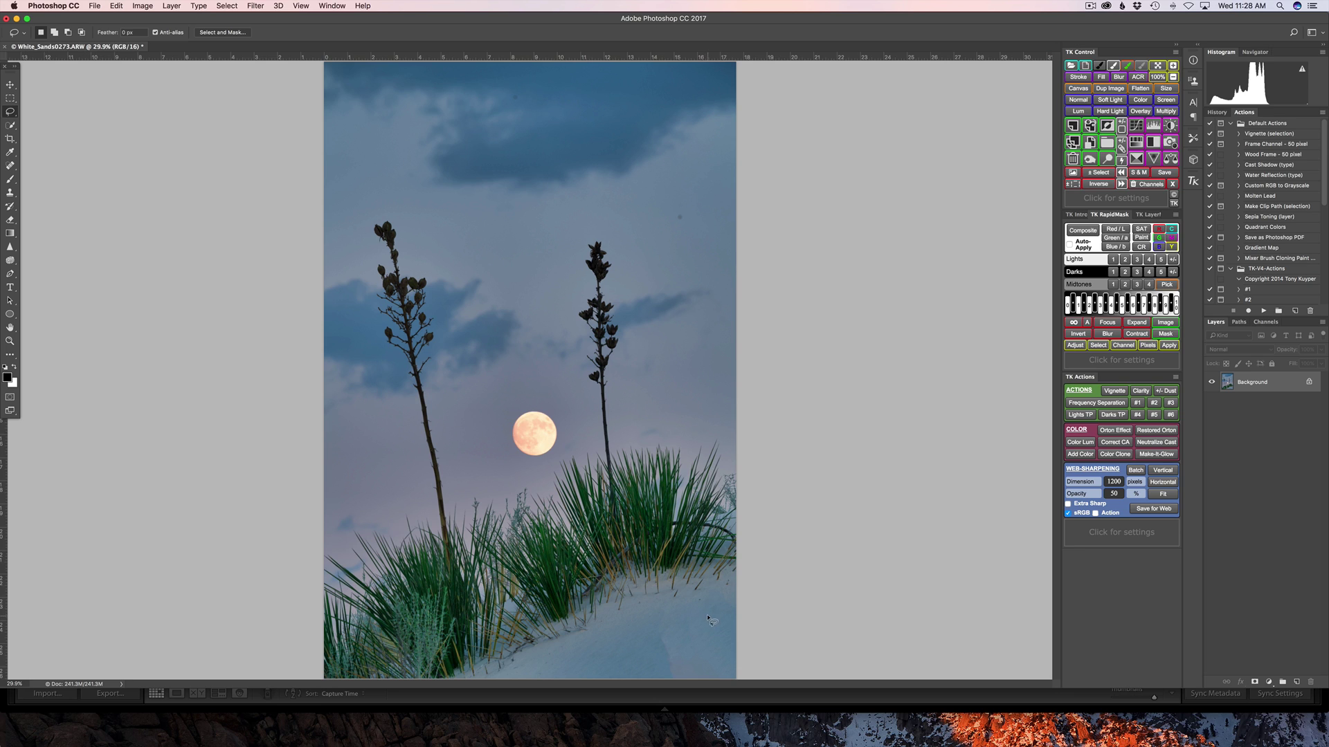
mouse_move(708, 613)
mouse_down()
mouse_move(656, 626)
mouse_move(655, 670)
mouse_move(773, 685)
mouse_move(737, 613)
mouse_move(704, 614)
mouse_up()
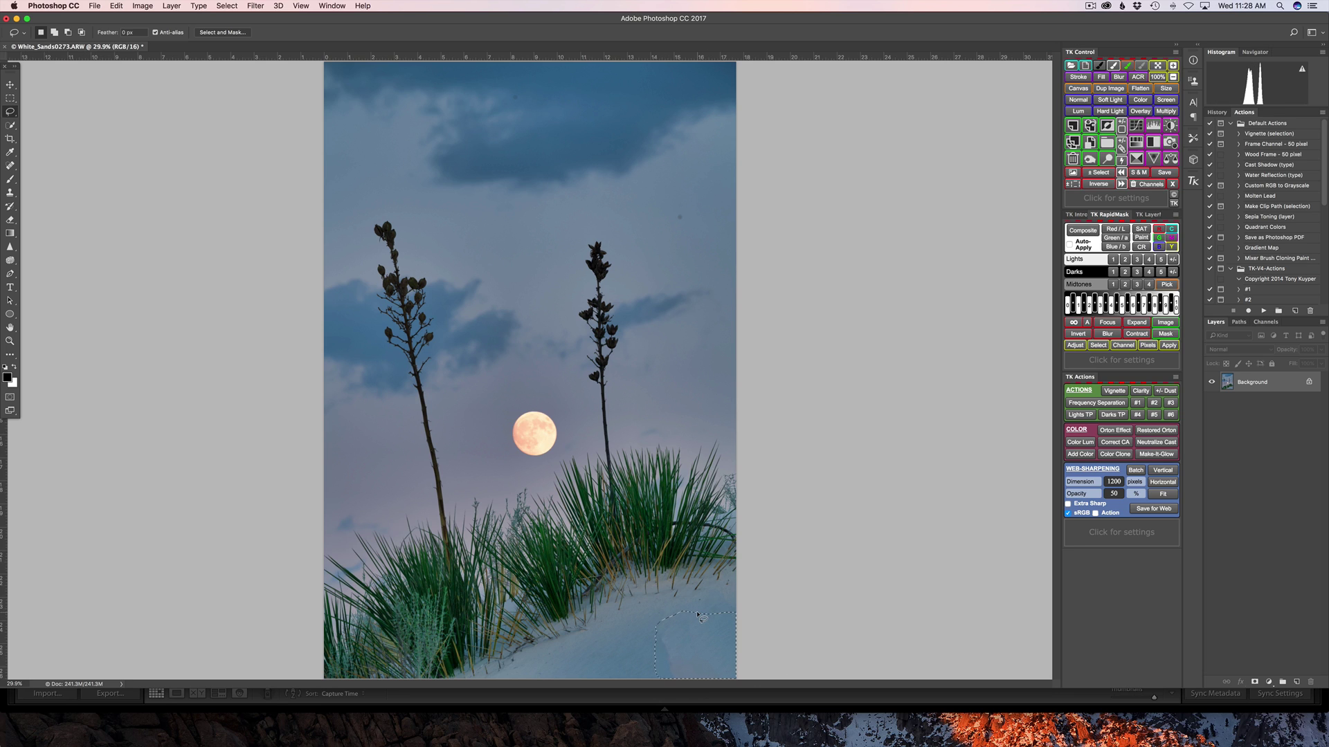
key(shift+BackSpace)
key(Return)
click(892, 608)
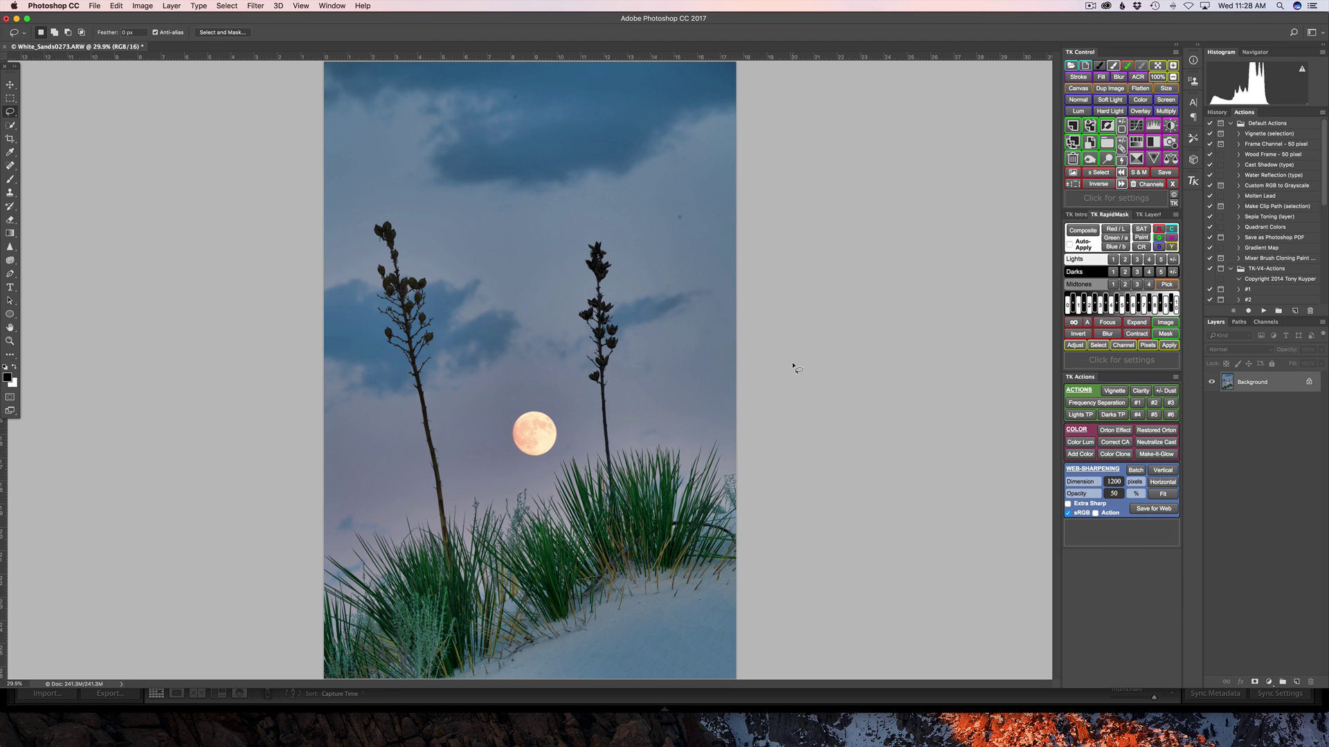
- Compare the sand before and after the fills using the first Lasso and final Deselect history states
click(1217, 114)
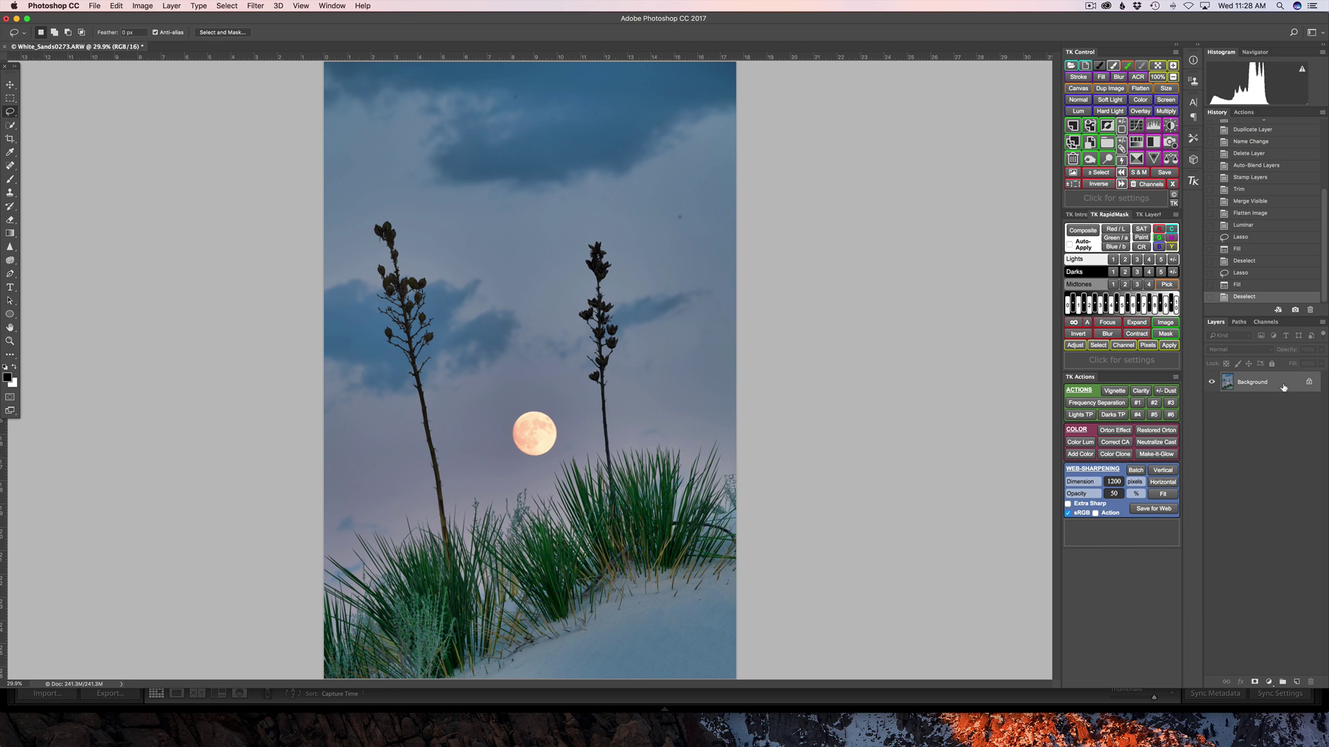
click(1274, 238)
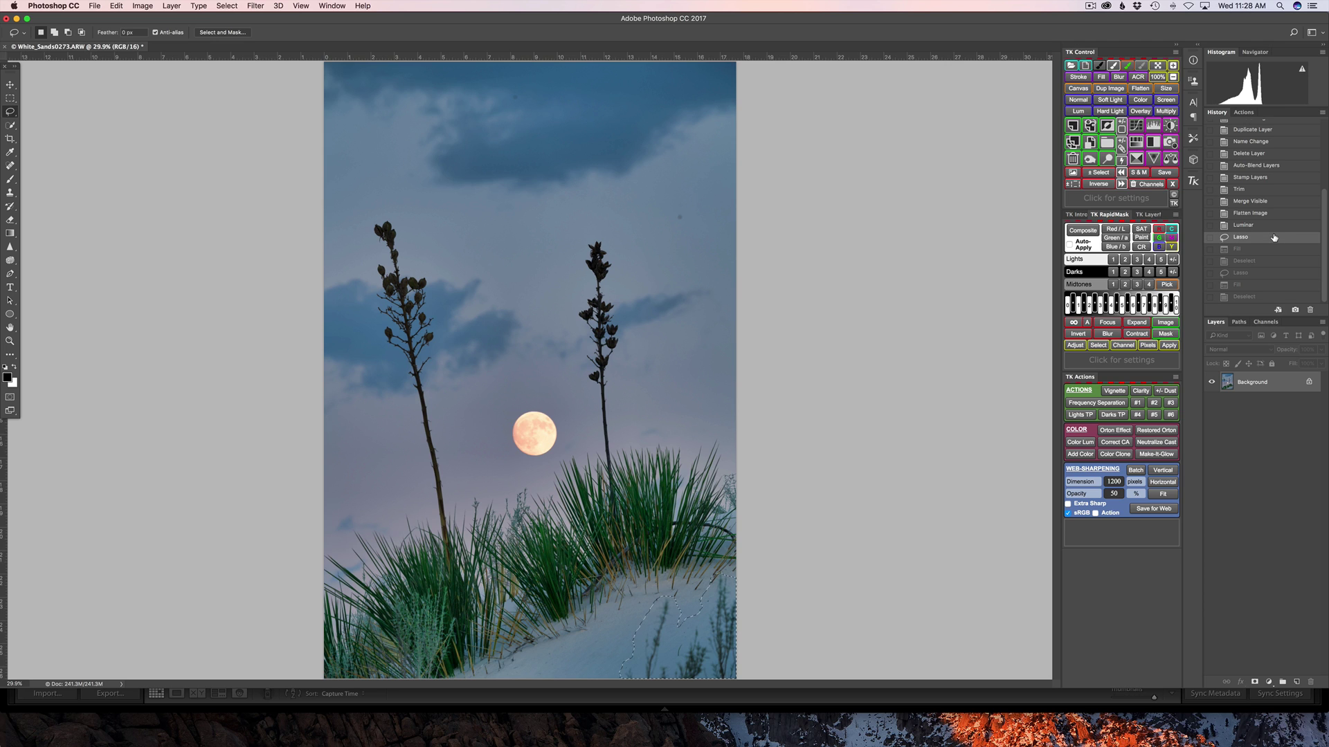
click(1266, 299)
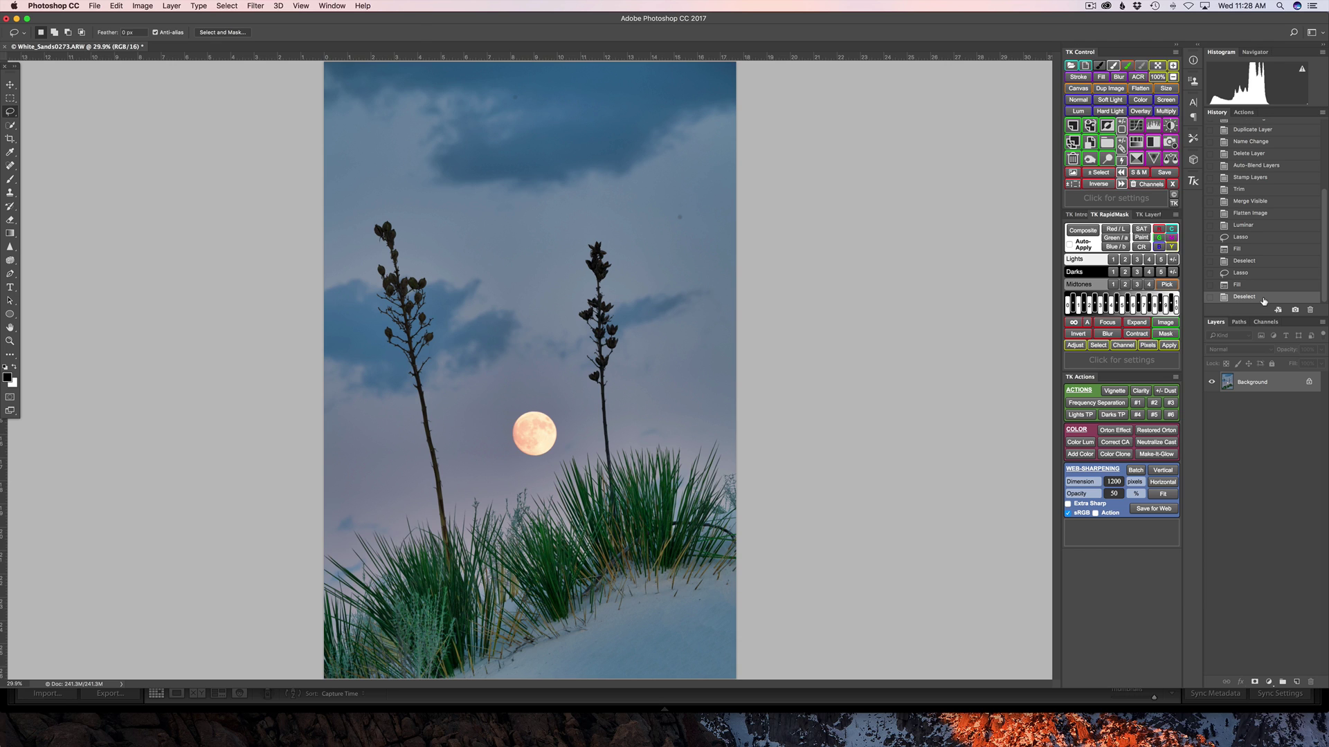